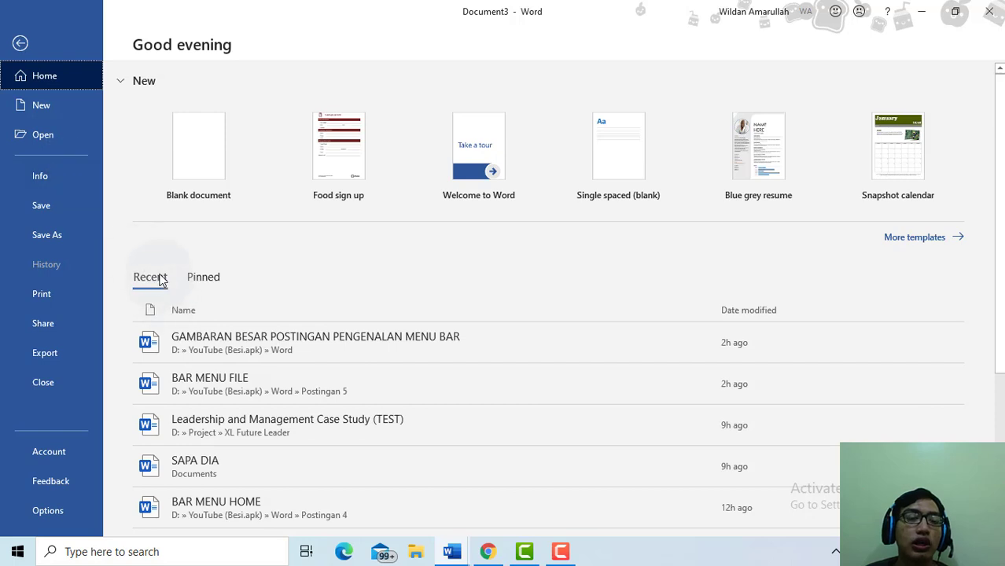
Look through the start page's list of recent documents and its list of pinned documents
scroll(242, 338, "down", 2)
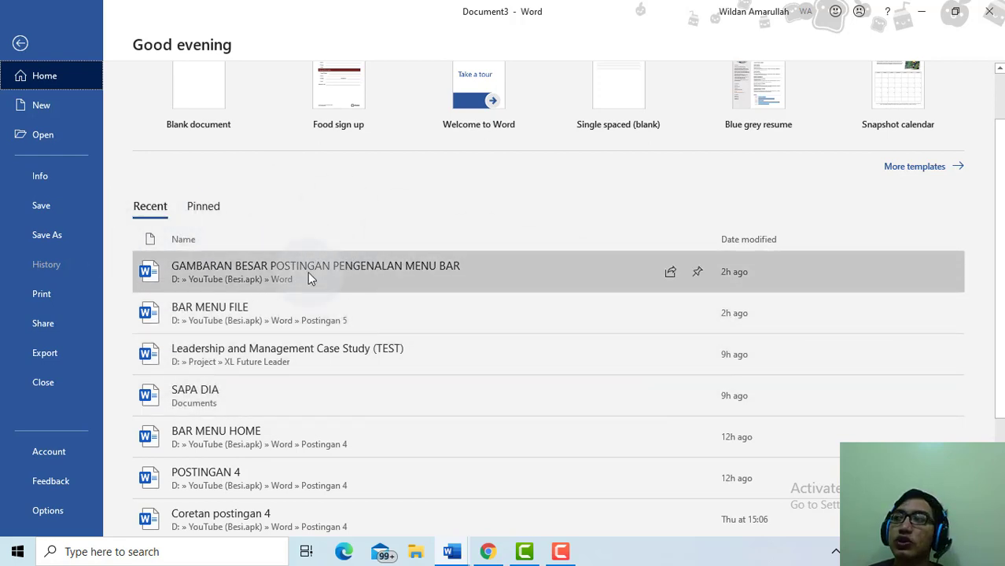
scroll(311, 268, "down", 3)
scroll(228, 265, "down", 2)
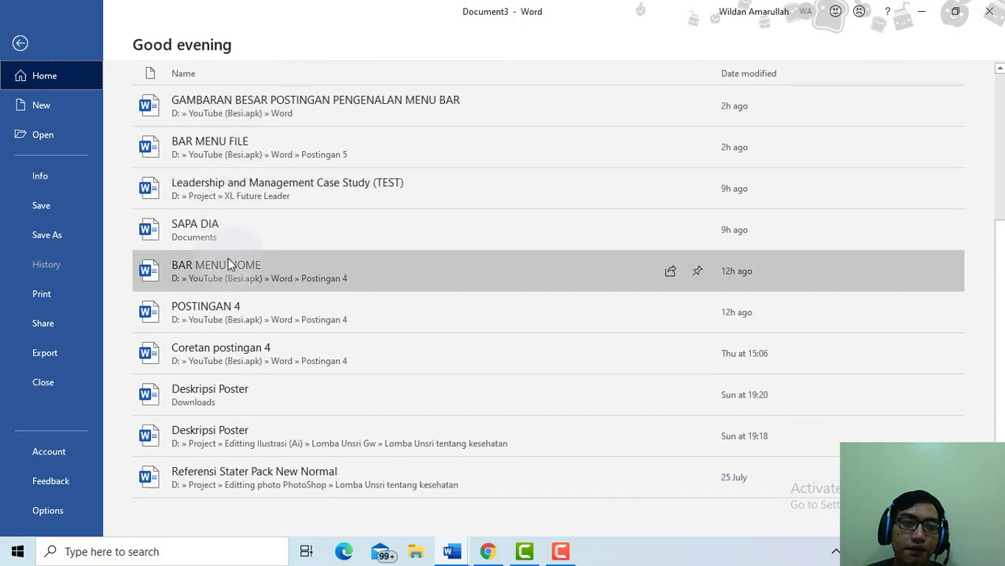
scroll(228, 265, "up", 5)
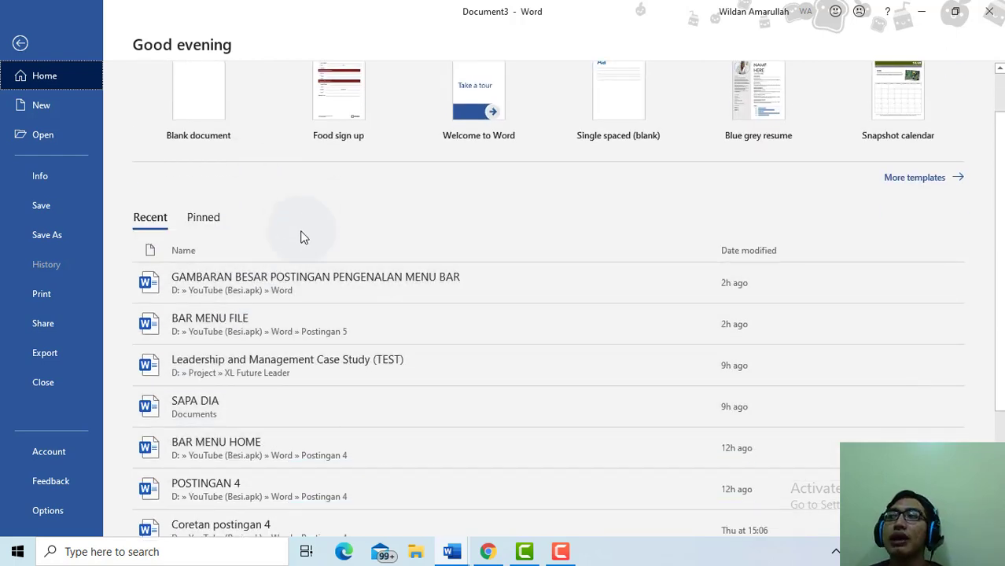
scroll(336, 294, "down", 3)
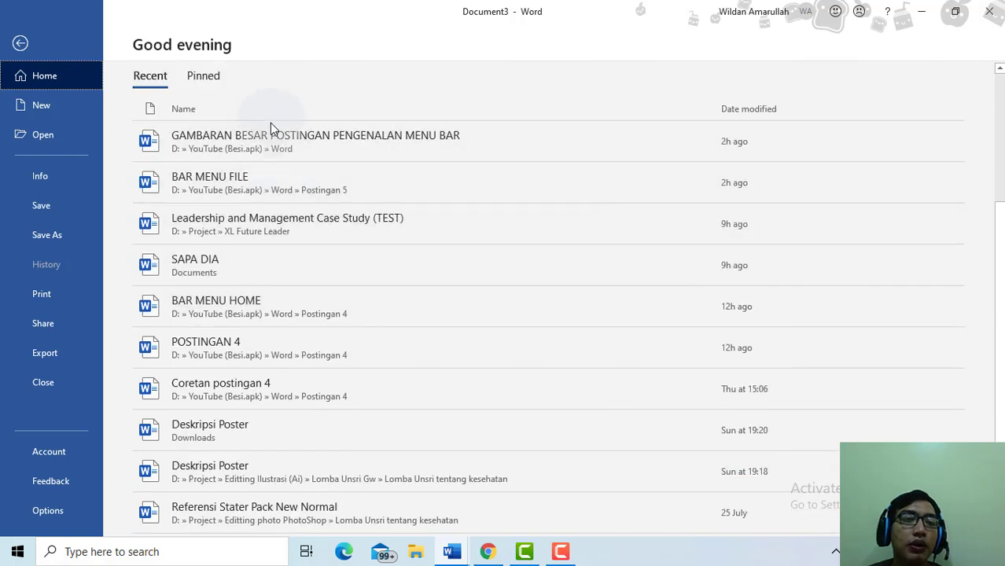
scroll(257, 385, "down", 1)
scroll(325, 185, "up", 2)
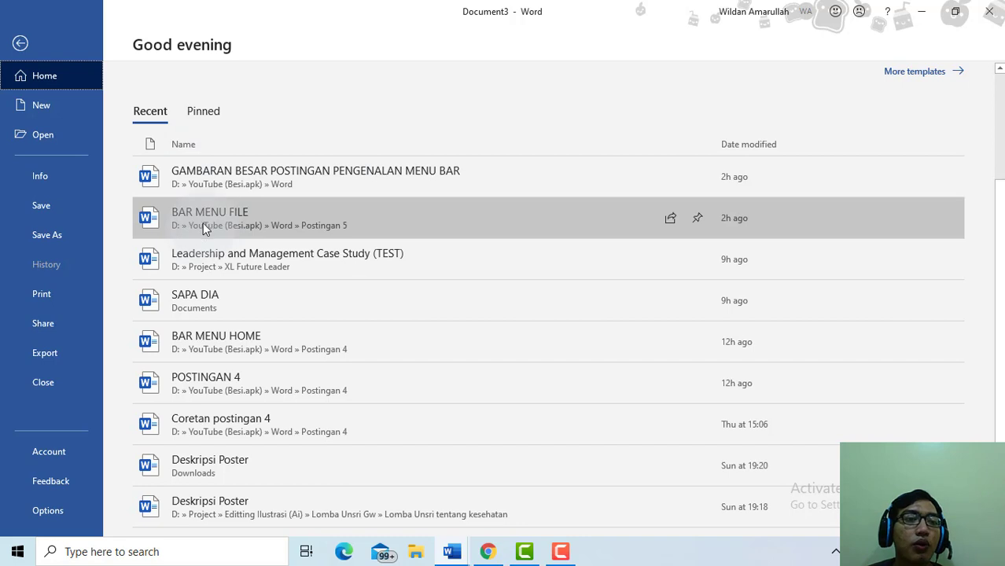
scroll(247, 202, "down", 2)
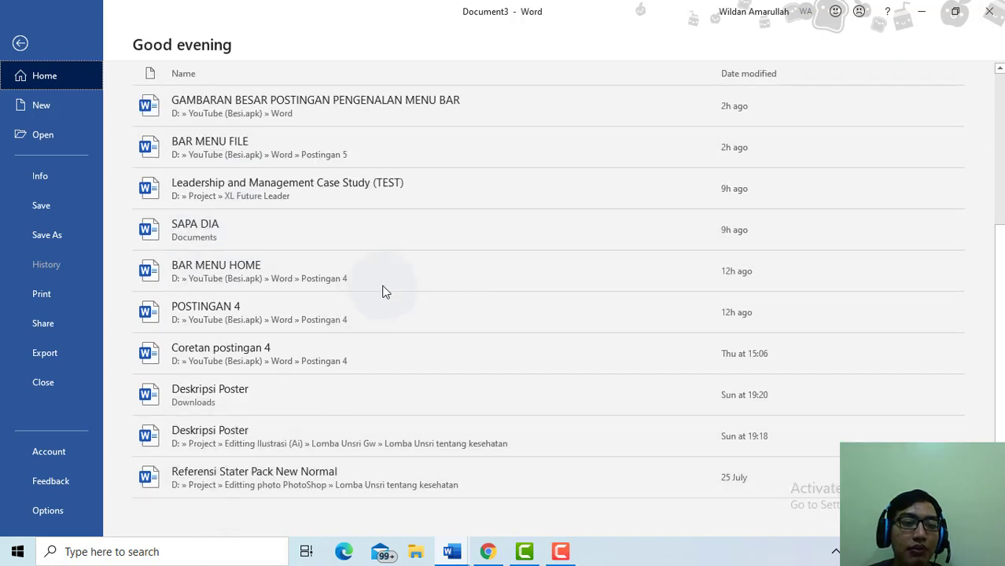
scroll(383, 291, "up", 4)
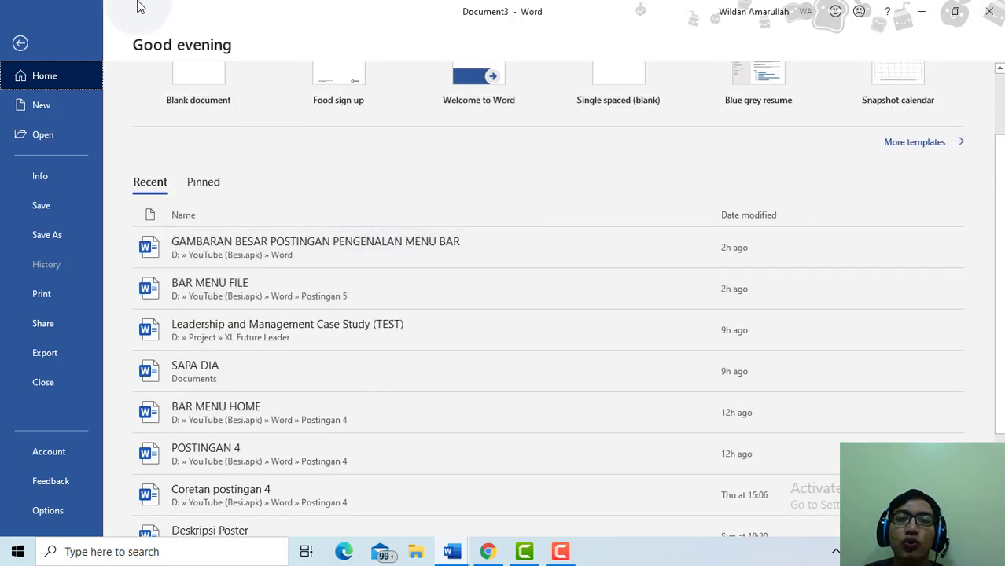
scroll(421, 216, "down", 1)
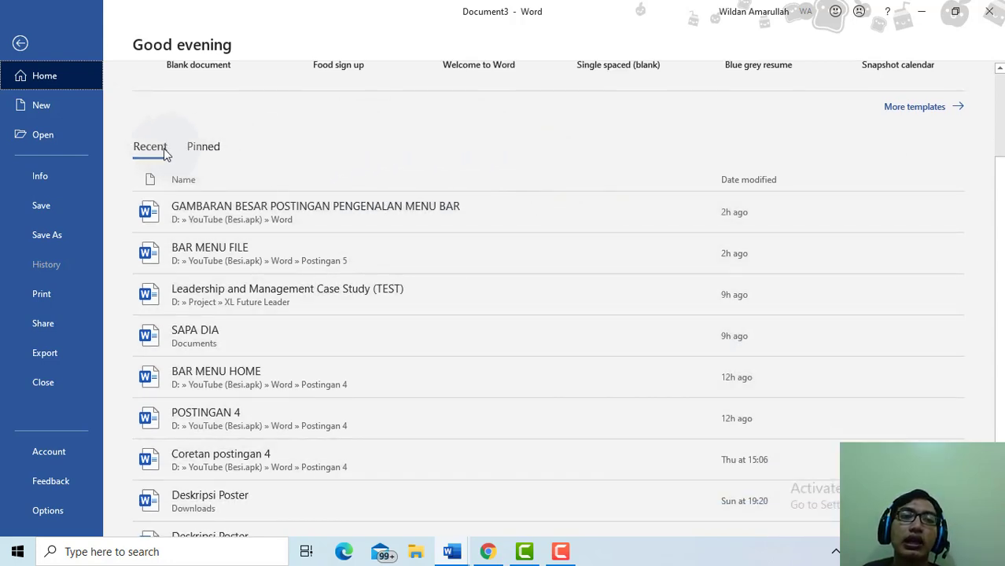
left_click(214, 150)
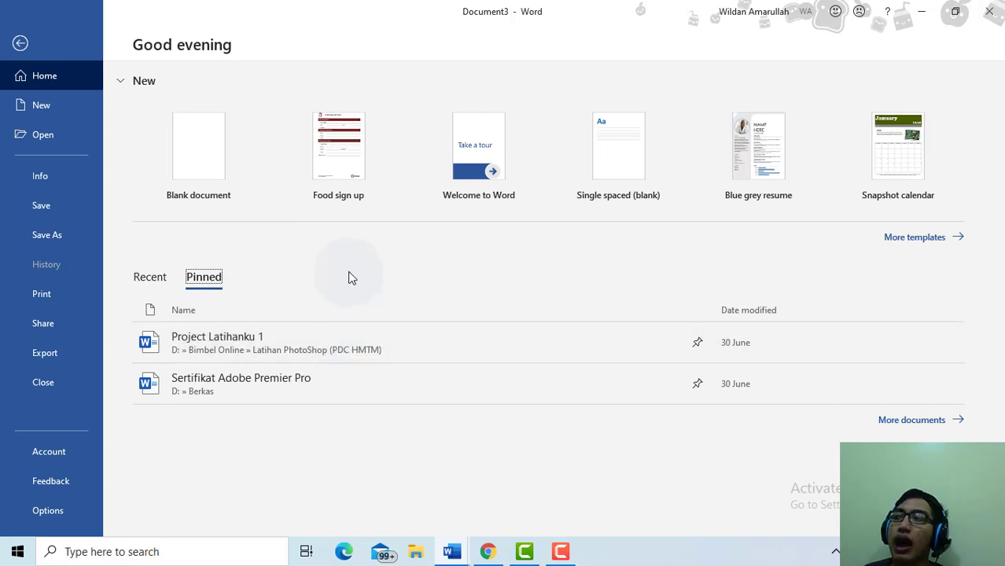
Pin the recent document "Leadership and Management Case Study (TEST)" and show the pinned documents
left_click(150, 283)
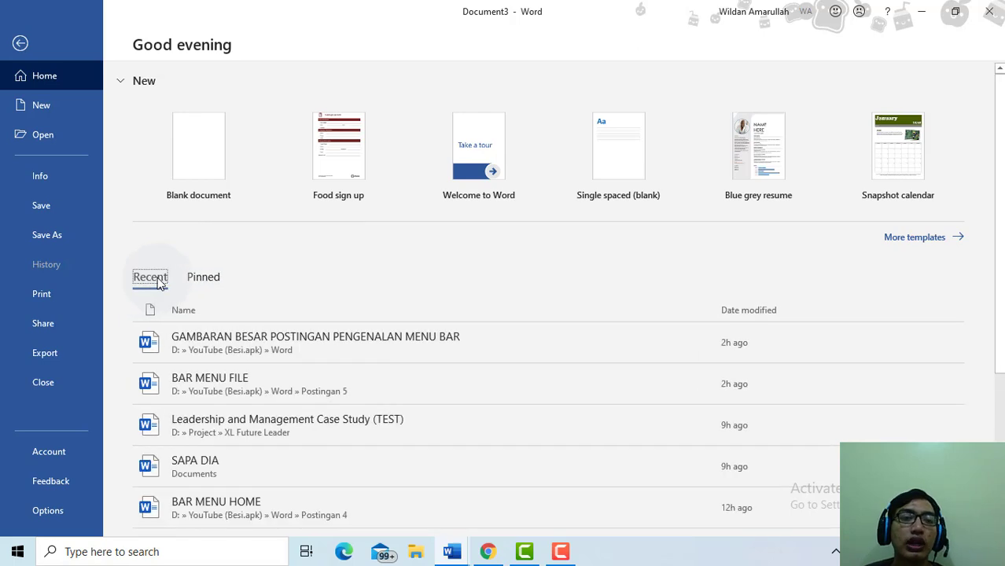
scroll(185, 262, "down", 3)
scroll(197, 185, "down", 3)
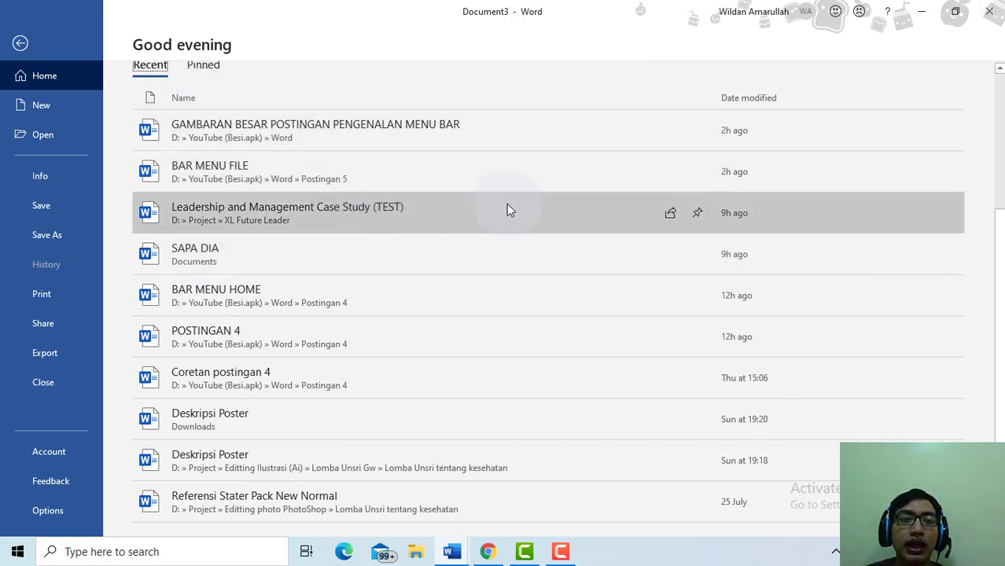
left_click(698, 212)
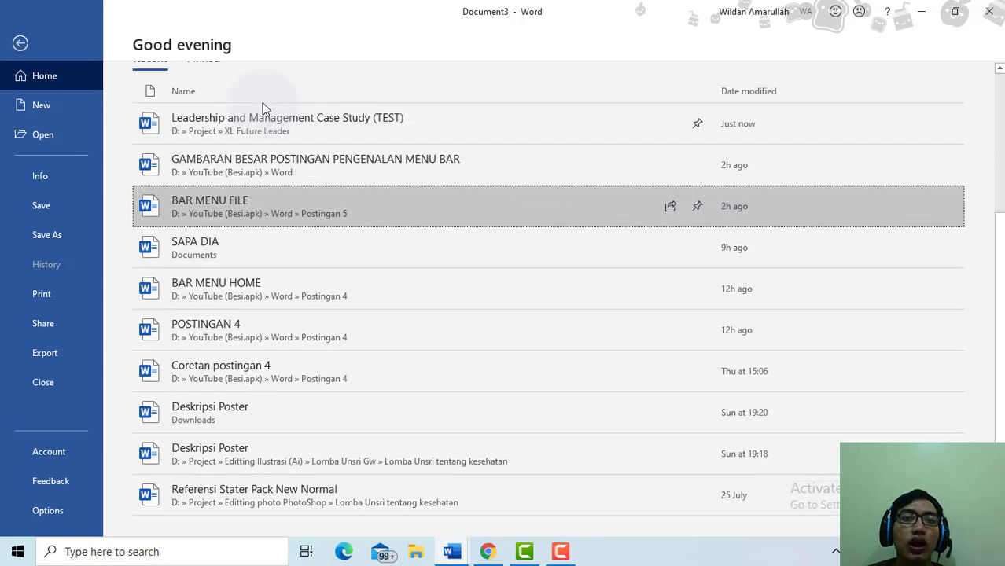
scroll(265, 108, "up", 1)
left_click(213, 93)
scroll(213, 94, "up", 2)
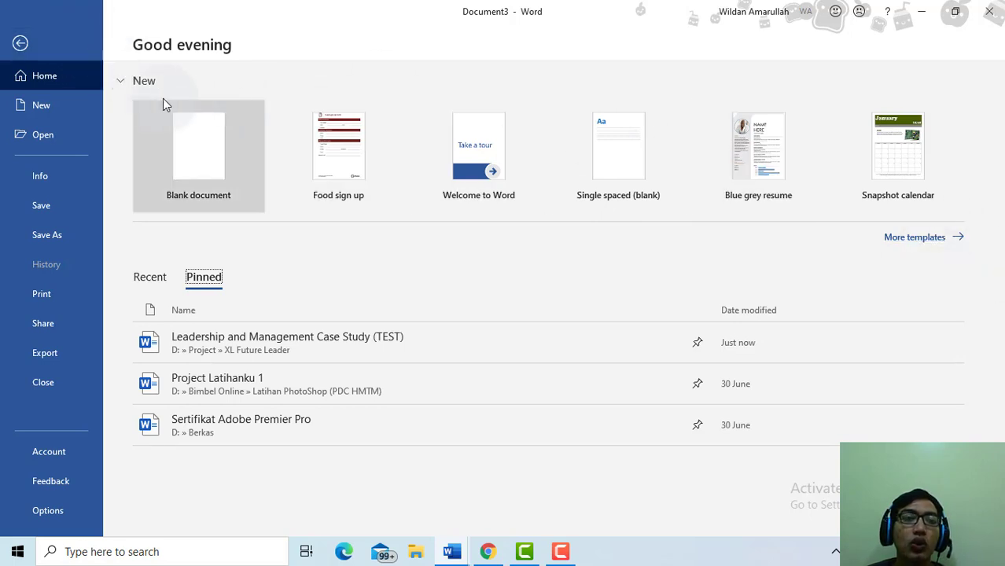
Look through the templates and suggested searches offered for creating a new document
left_click(48, 104)
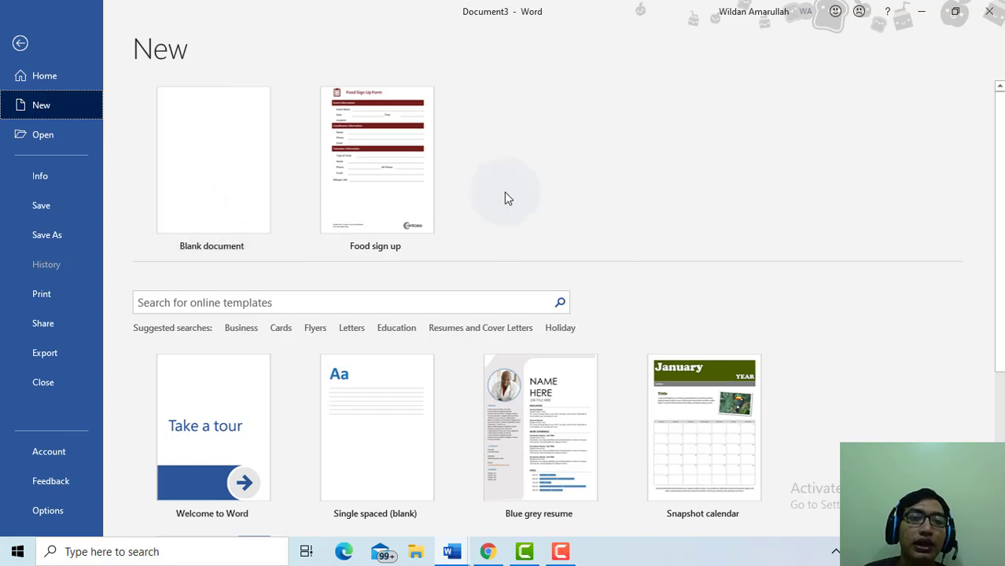
scroll(370, 367, "down", 1)
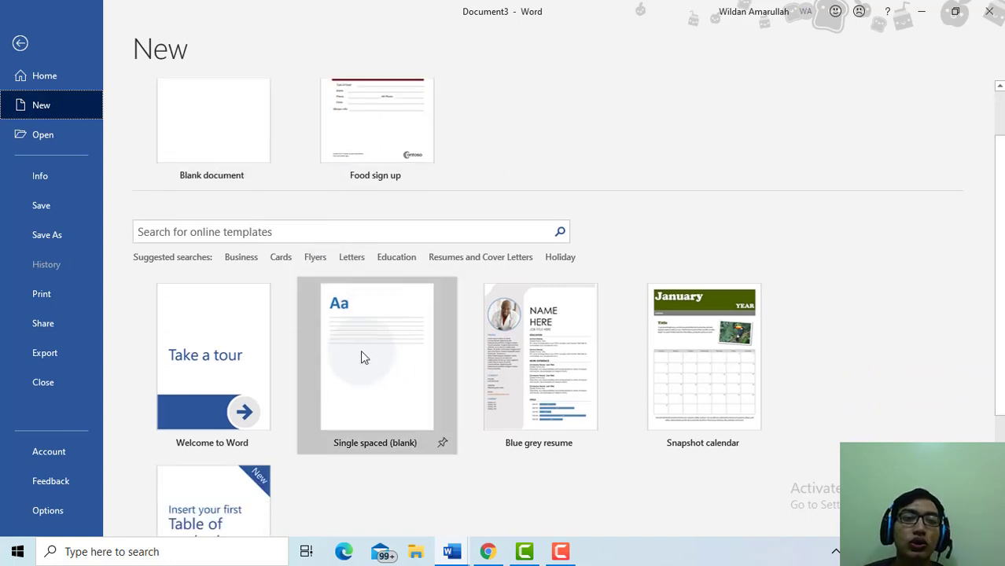
scroll(360, 350, "down", 2)
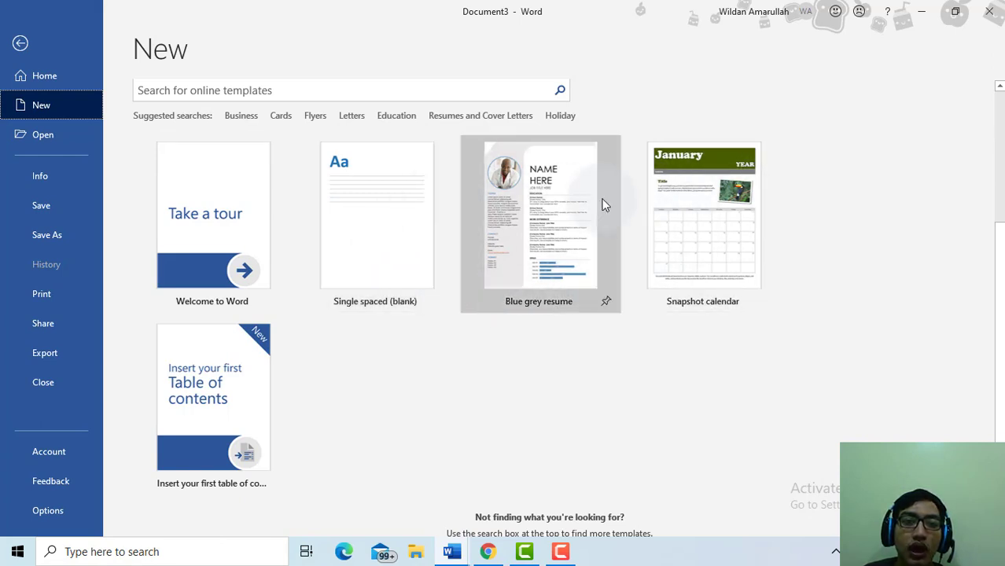
scroll(657, 281, "down", 1)
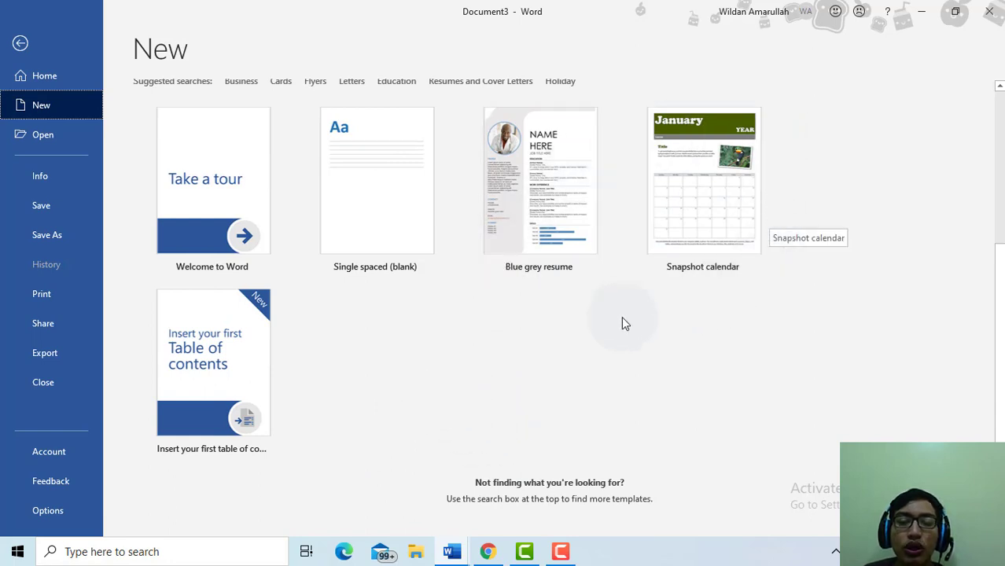
scroll(617, 322, "up", 3)
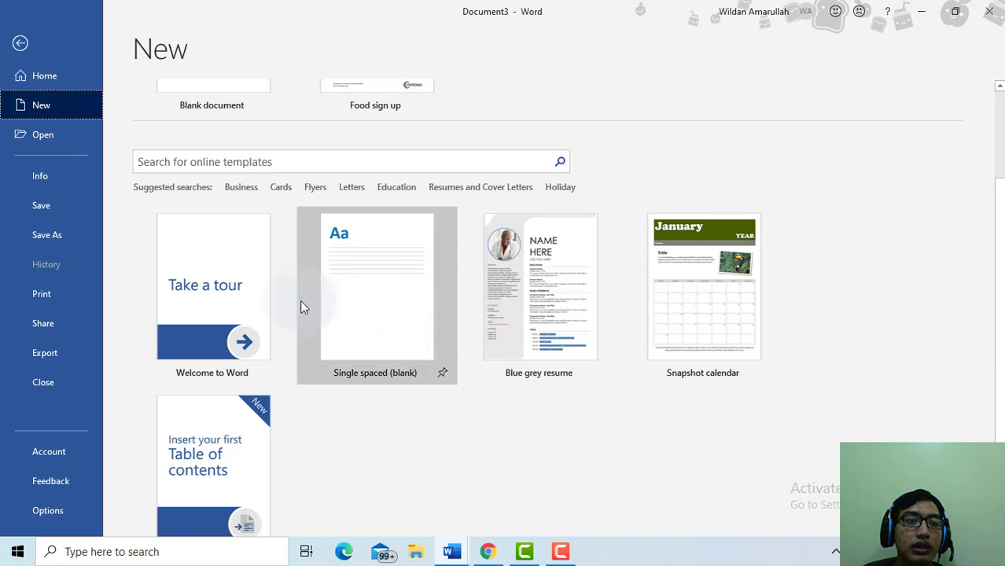
scroll(503, 275, "up", 2)
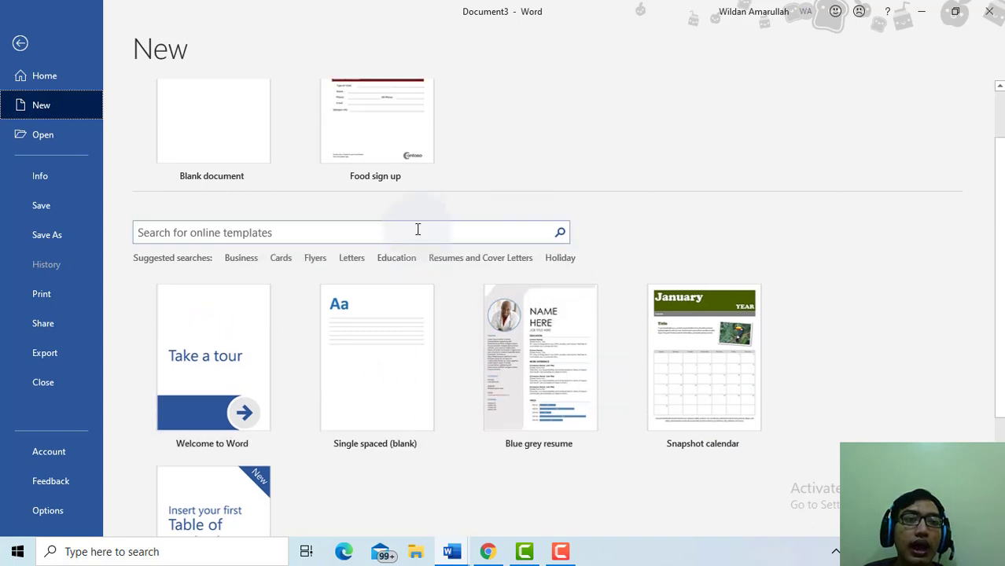
Compare the recent documents offered for opening with the recent list on the start page
left_click(41, 136)
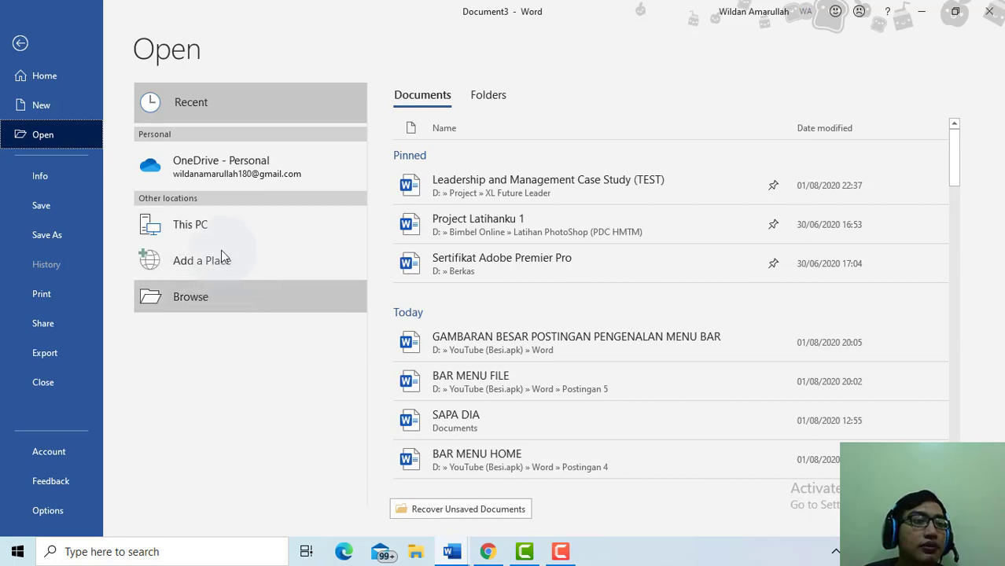
left_click(253, 103)
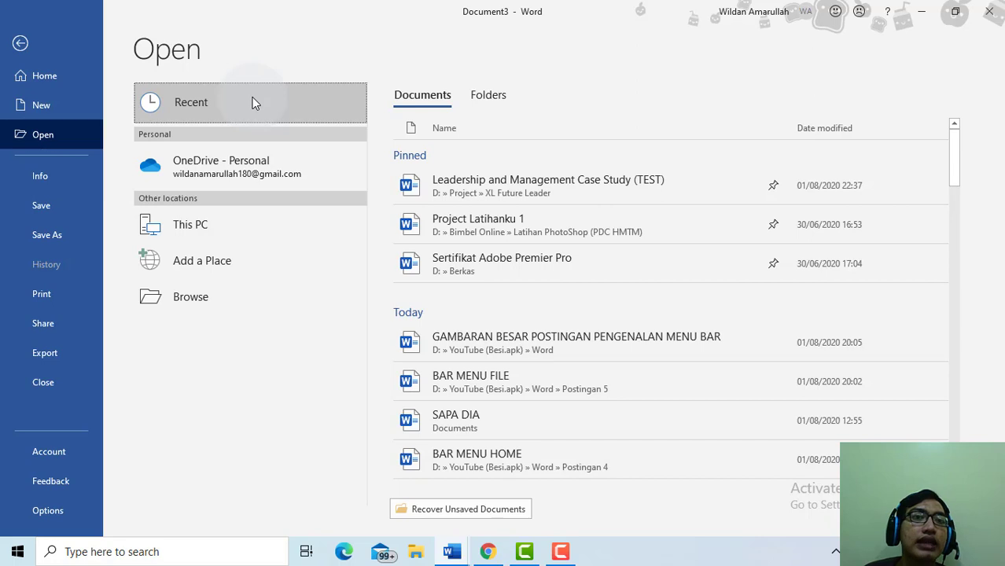
left_click(78, 75)
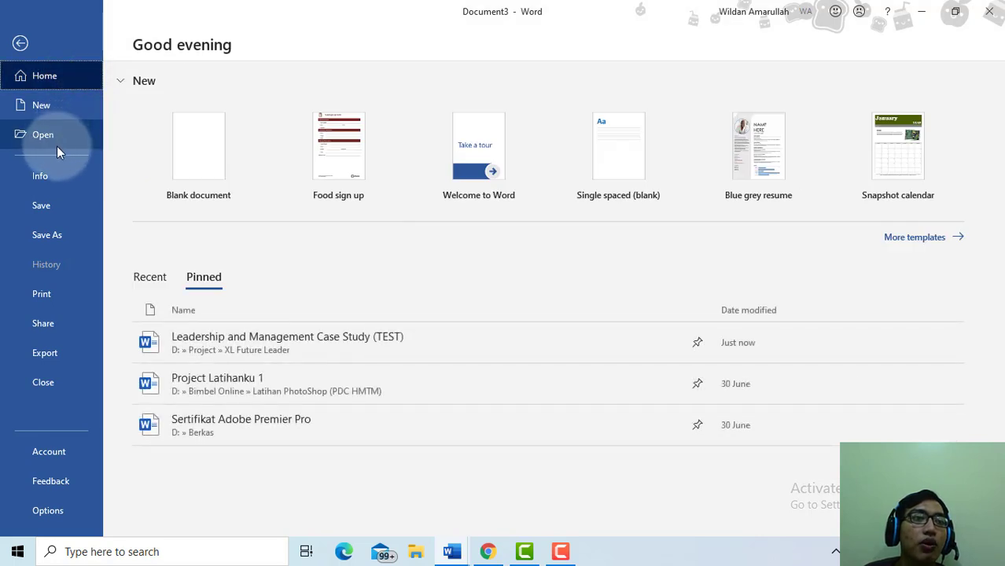
left_click(143, 279)
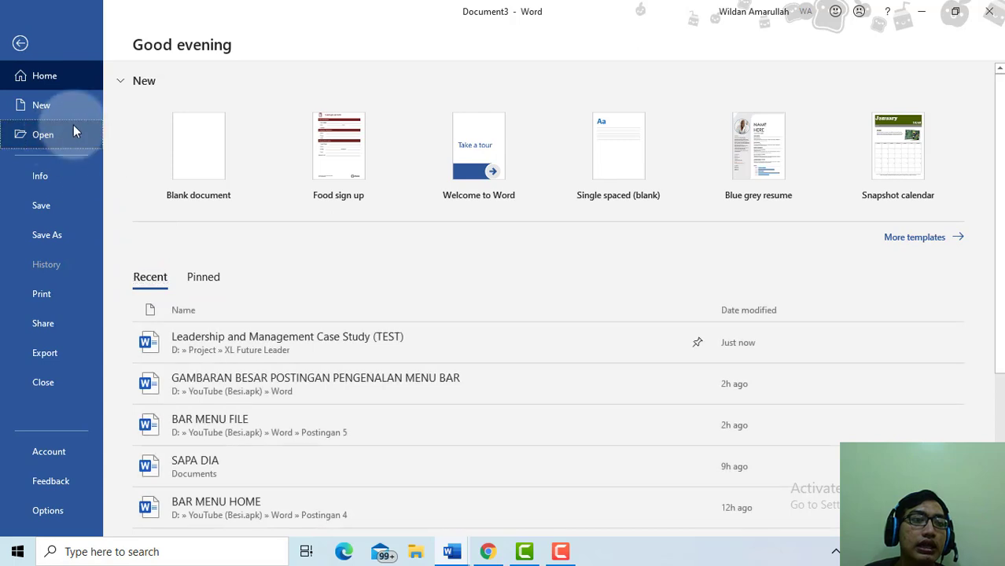
On the Open page, view the recently used folders and the Documents folder on This PC
left_click(57, 141)
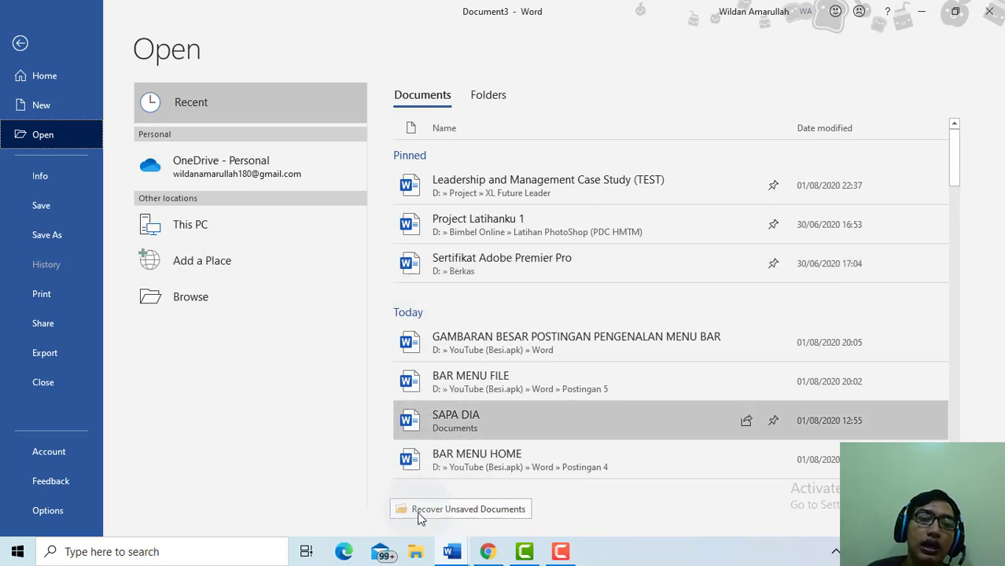
left_click(488, 96)
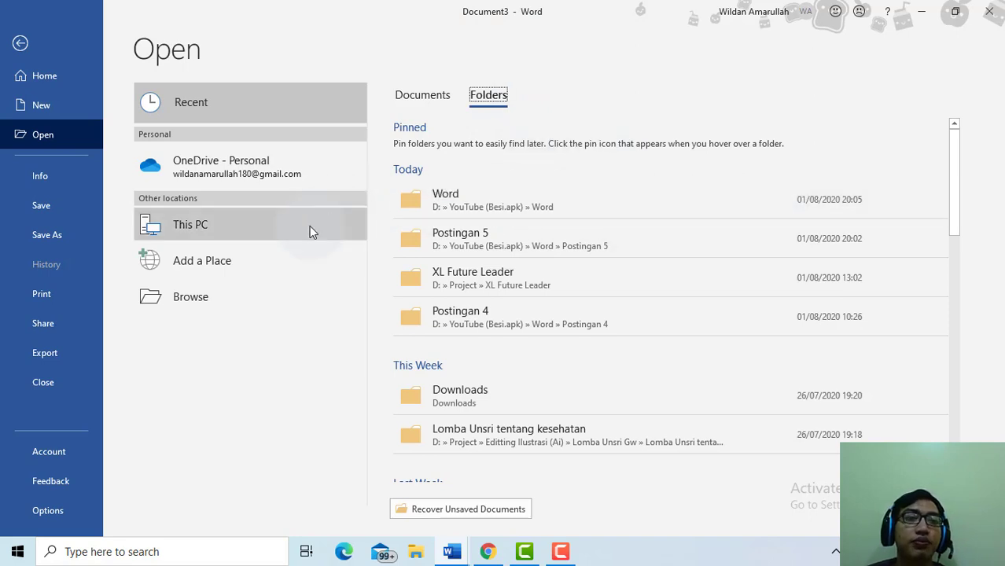
left_click(265, 236)
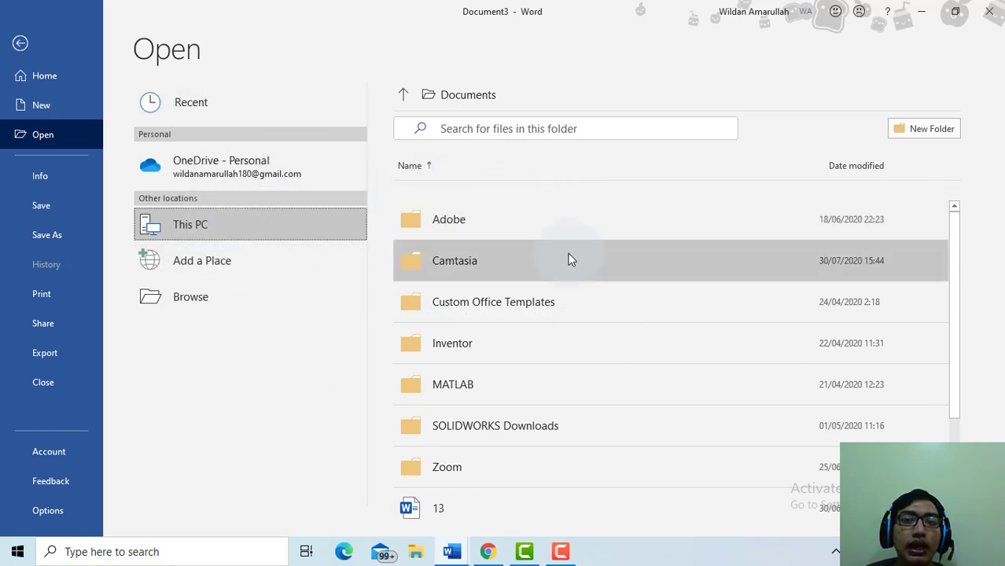
Browse the DATA (D:) drive in the Open dialog and close the dialog without opening a file
left_click(217, 290)
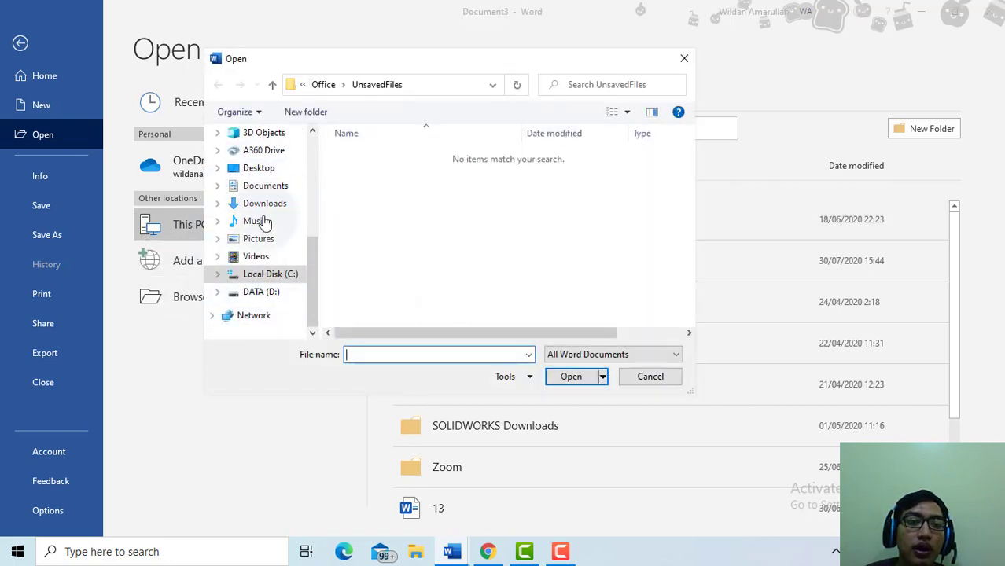
left_click(264, 291)
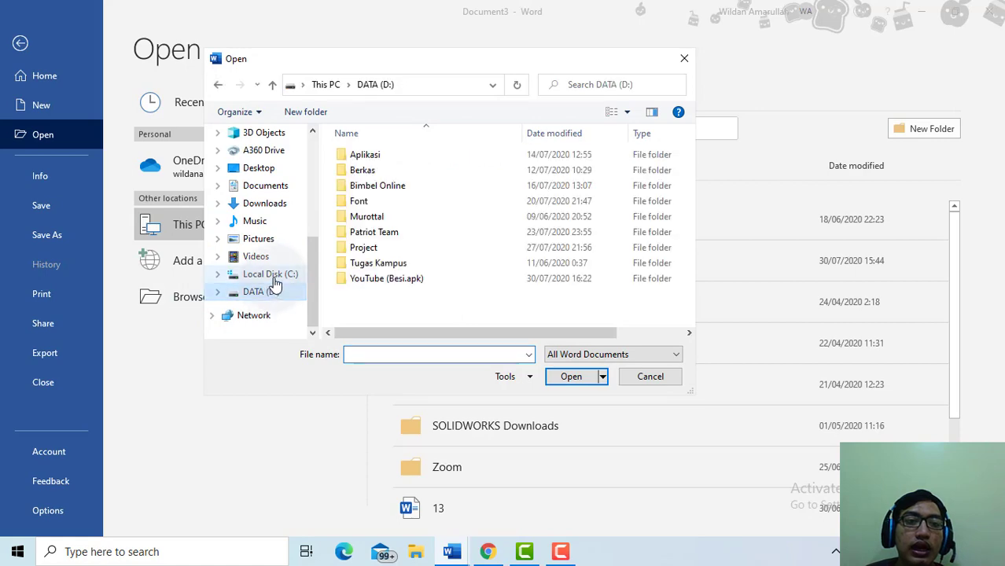
left_click_drag(384, 65, 548, 98)
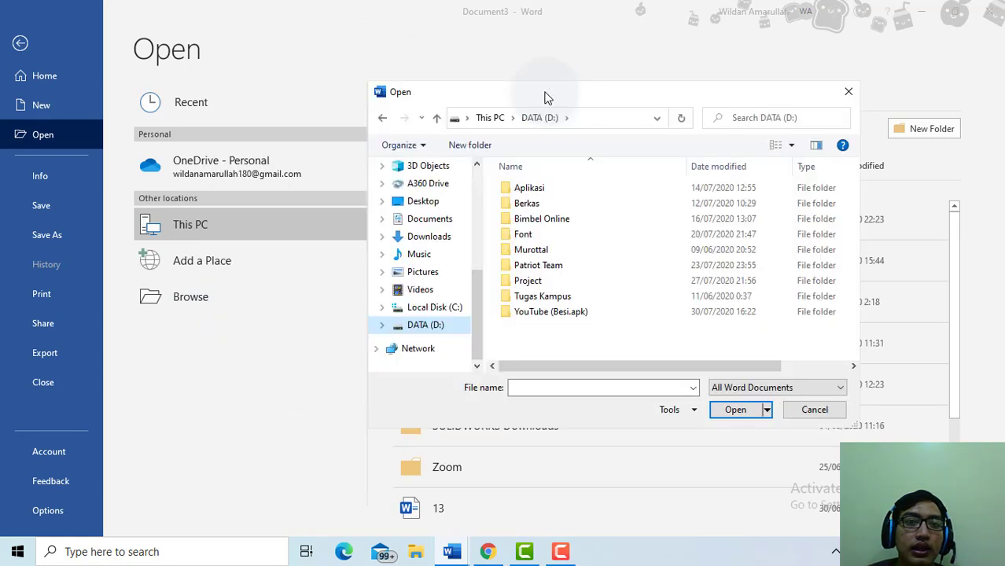
left_click(849, 94)
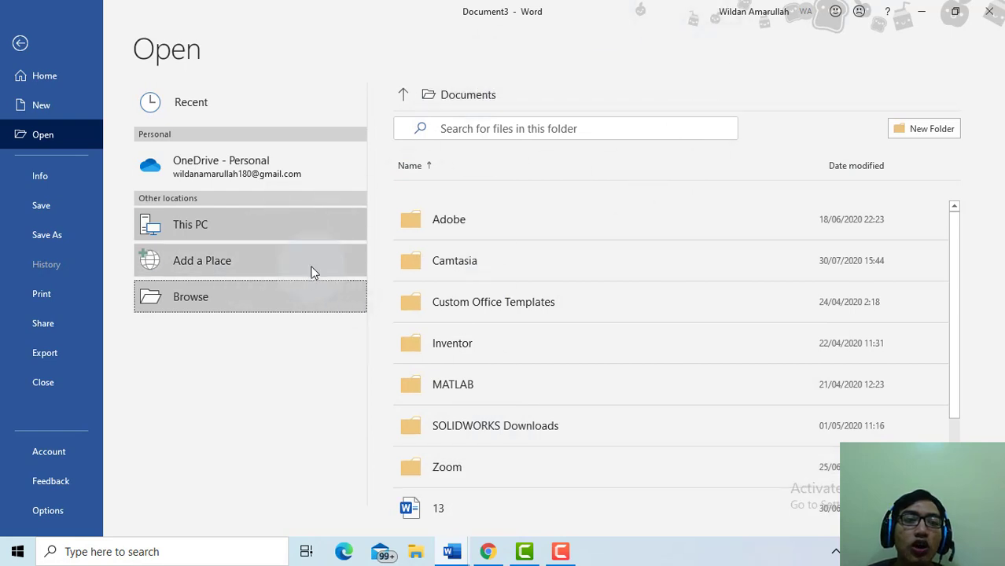
Go through the This PC and Recent locations again and display the files stored in the personal OneDrive
left_click(256, 224)
left_click(305, 96)
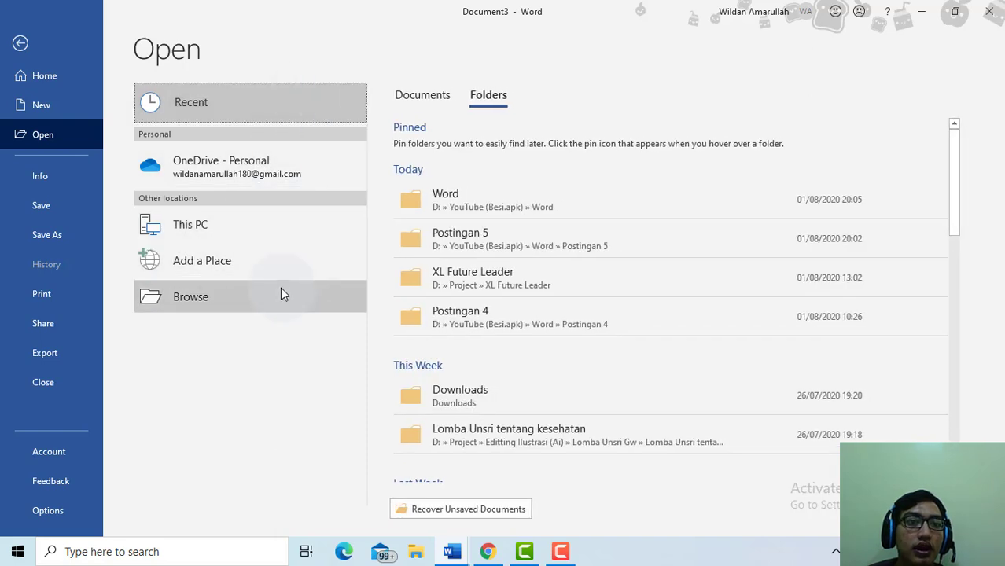
left_click(271, 168)
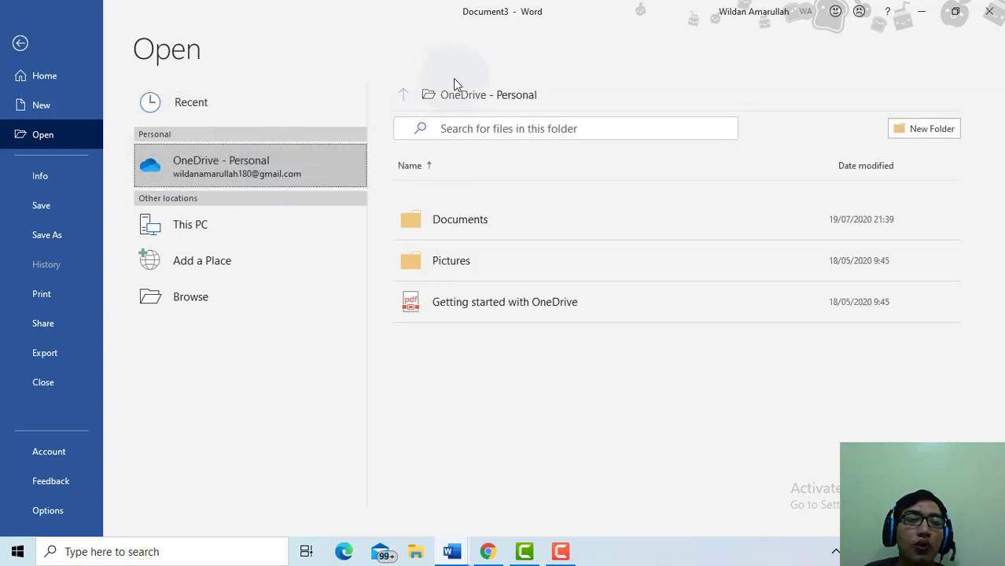
View the current document's Info page, and leave and reopen the File view
left_click(33, 179)
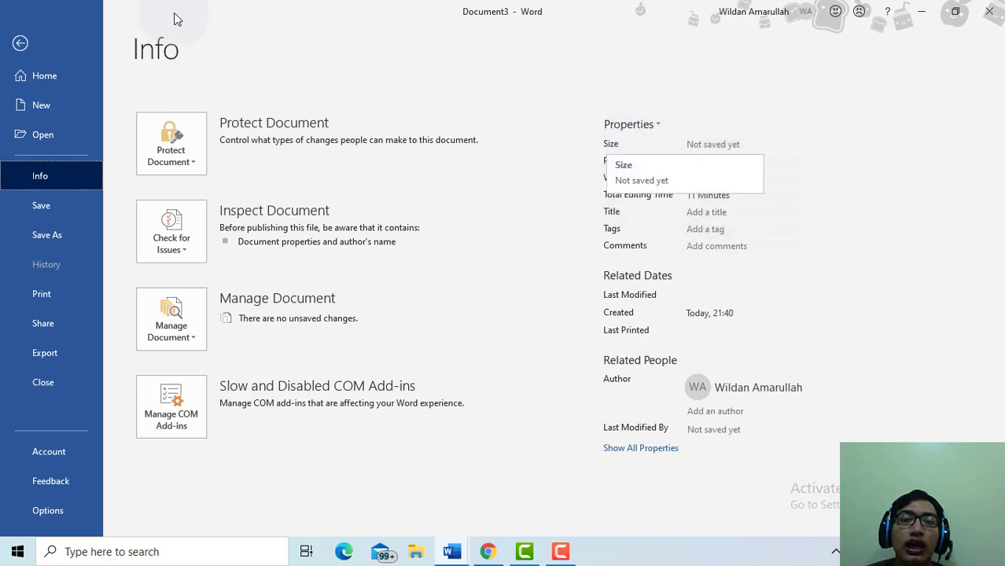
left_click(22, 44)
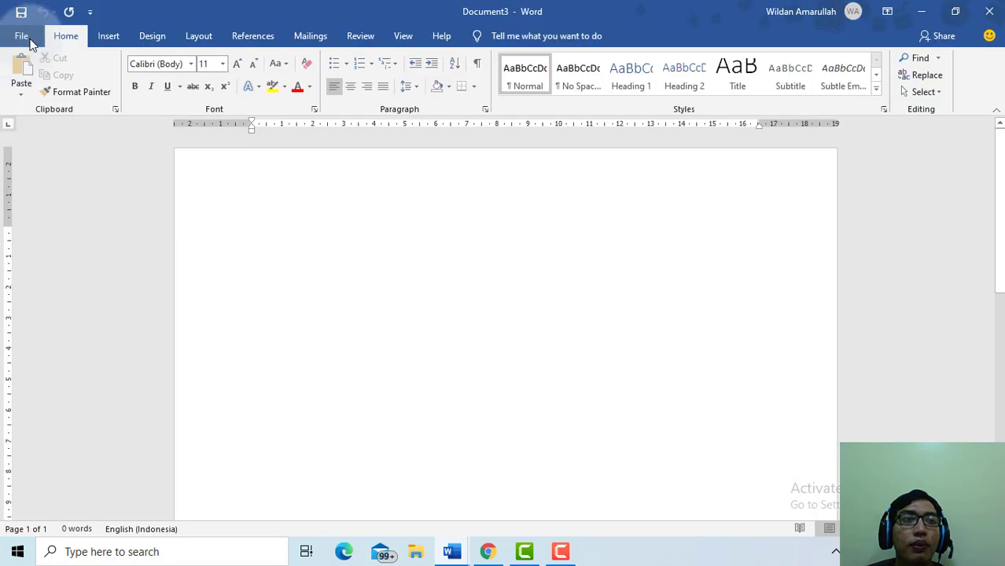
left_click(28, 39)
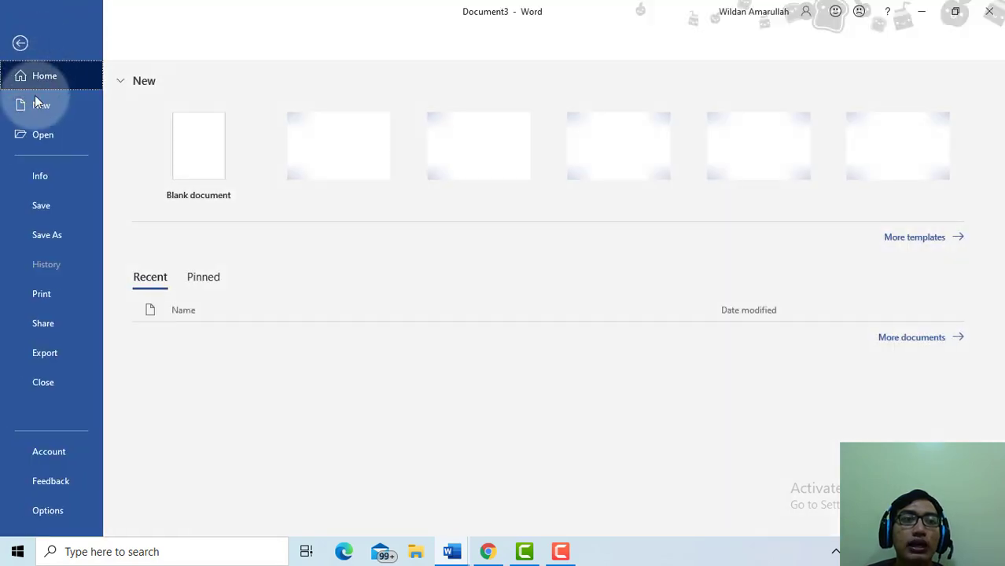
On the Info page, view the Protect Document options and the Check for Issues options without applying any
left_click(58, 187)
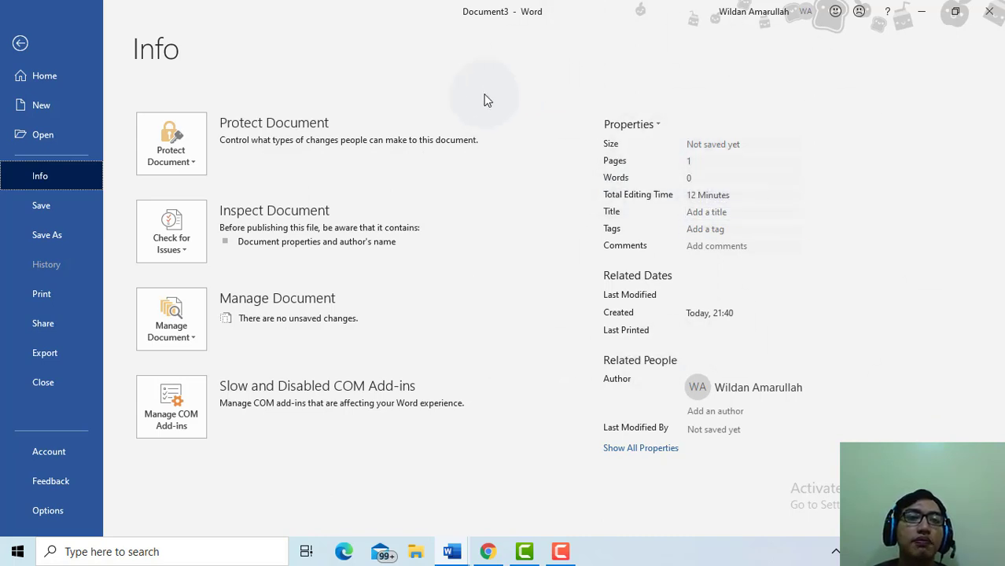
left_click(175, 158)
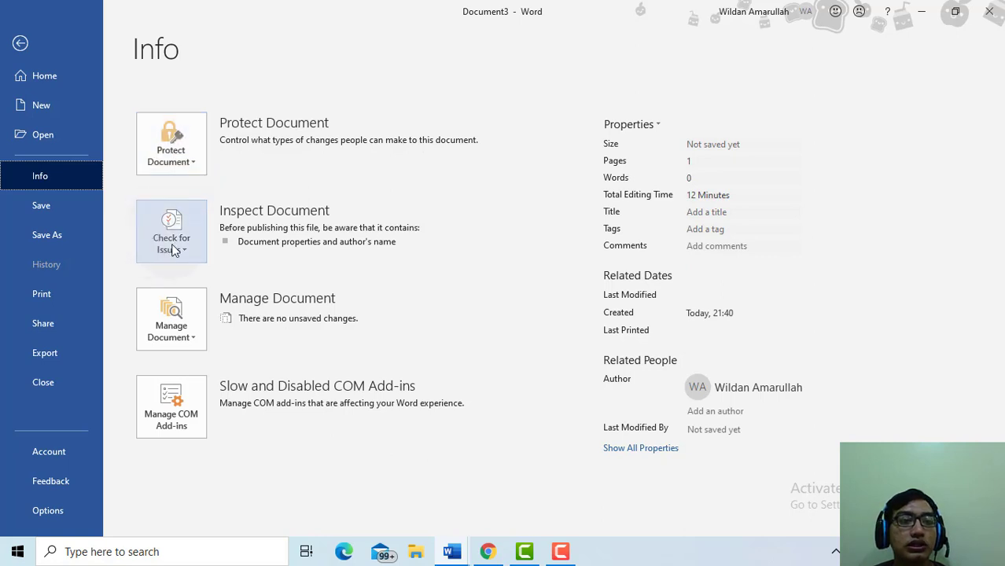
left_click(200, 149)
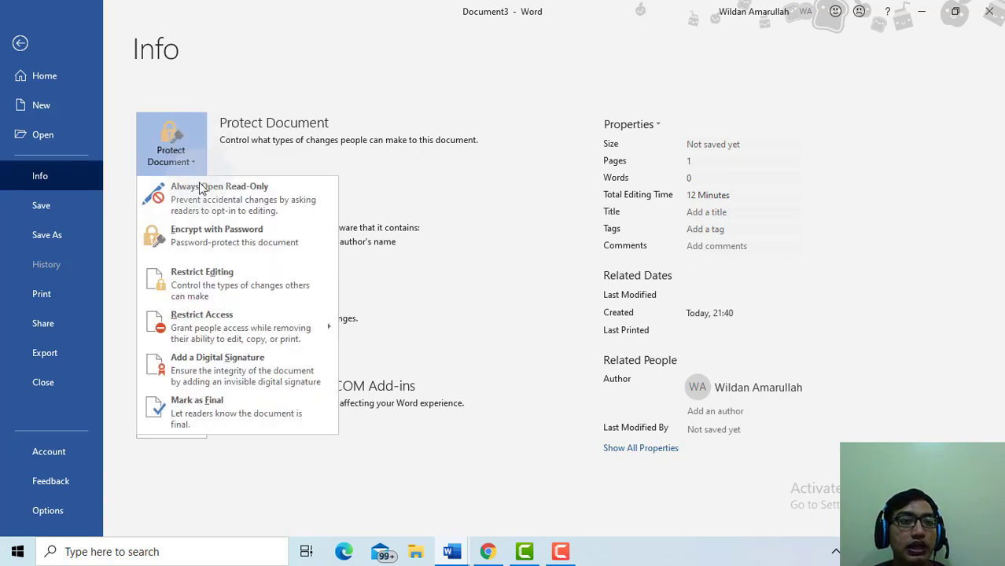
left_click(199, 233)
left_click(196, 228)
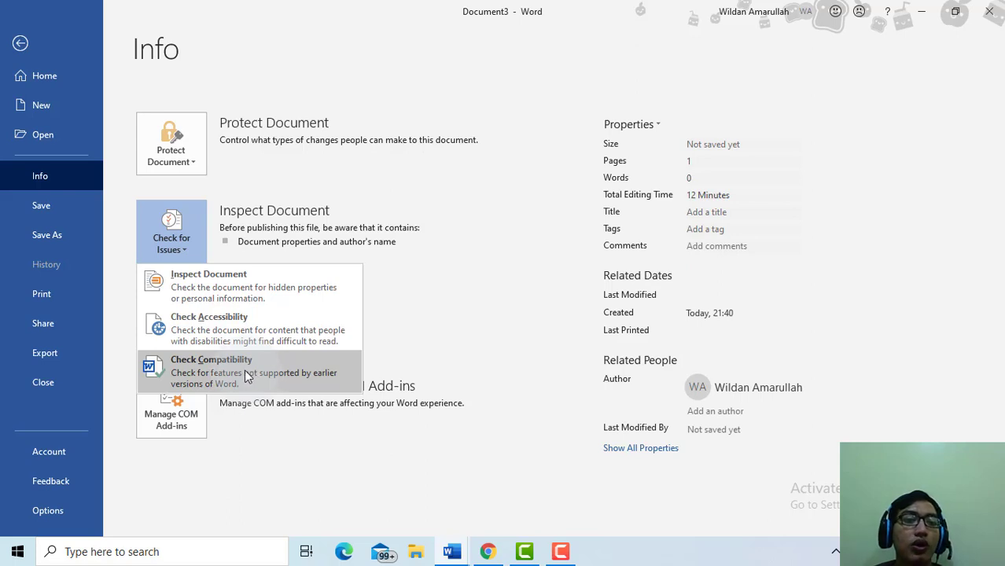
left_click(476, 295)
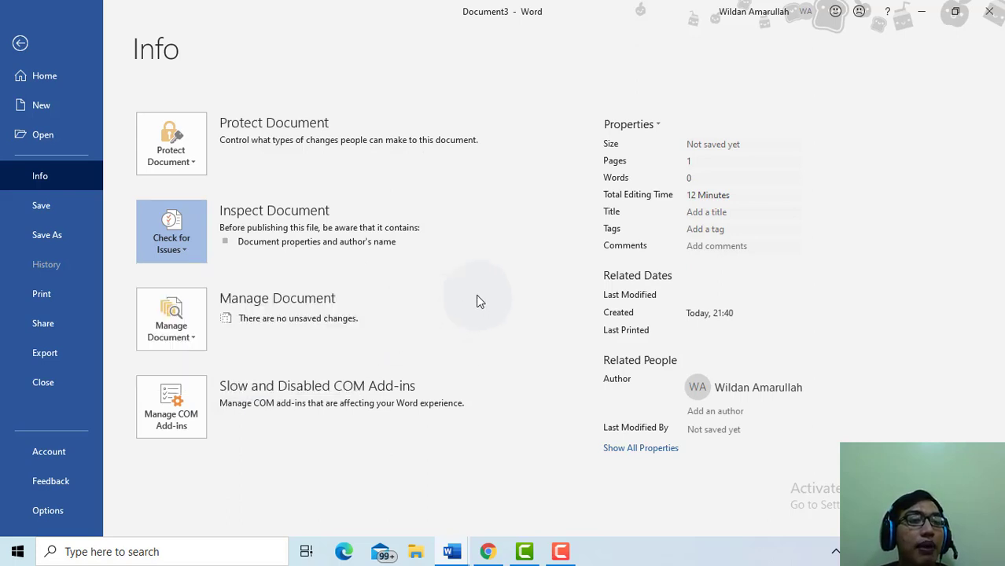
Browse the recoverable unsaved documents, select the Menu Bar Home file, and close the Open dialog without opening it
left_click(203, 317)
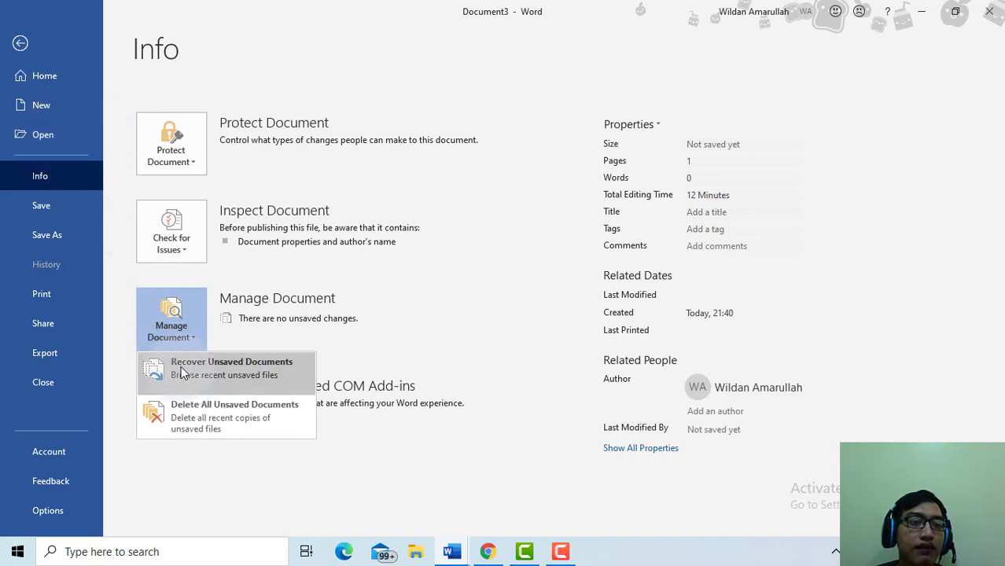
left_click(243, 369)
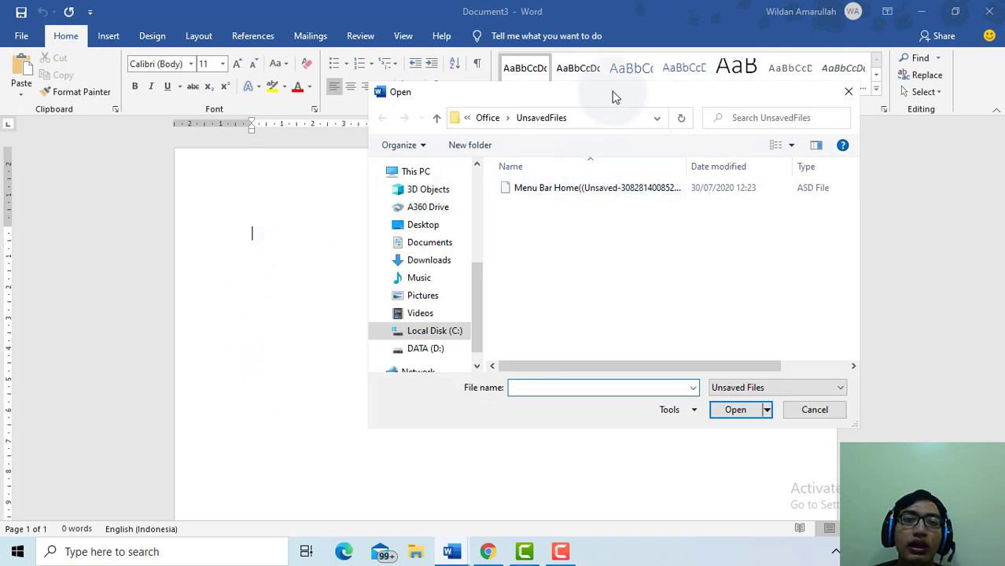
left_click_drag(678, 94, 608, 72)
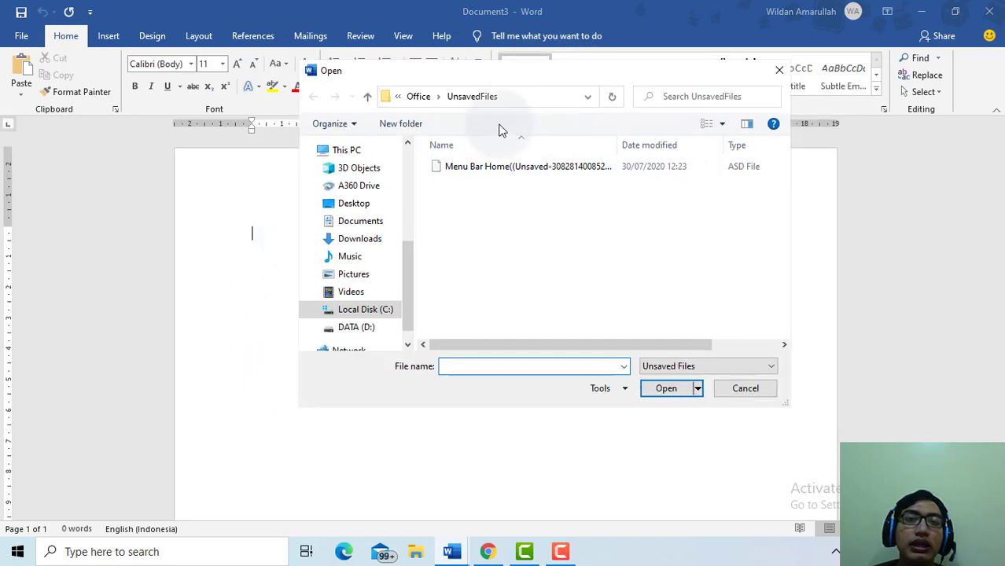
left_click(489, 170)
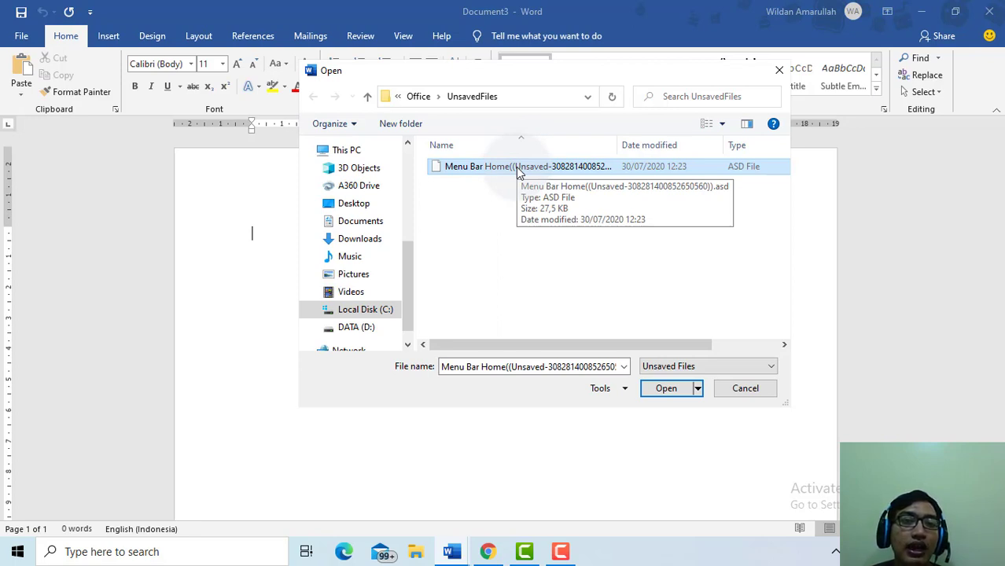
left_click(779, 70)
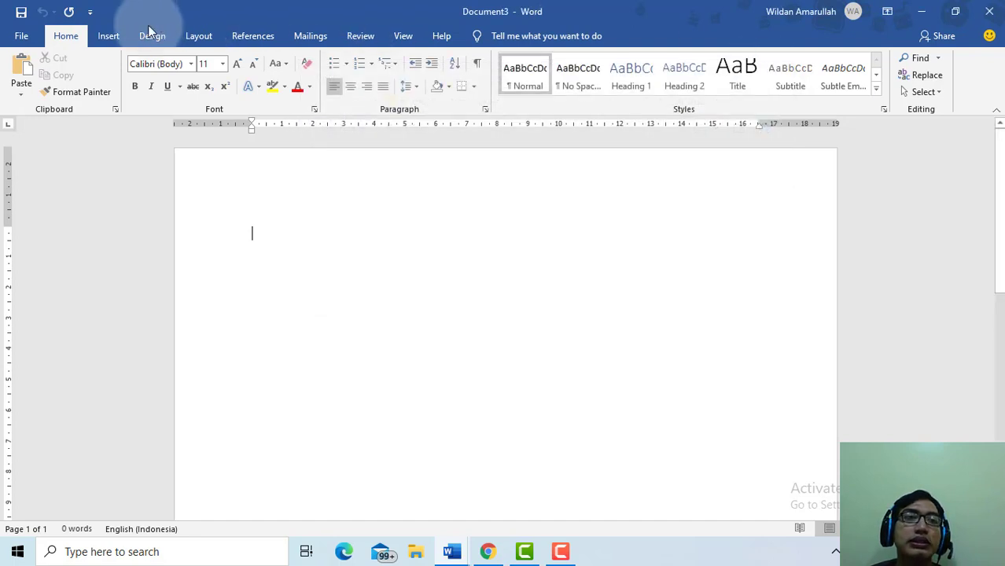
Return to the Info page and view the Manage Document options, including Delete All Unsaved Documents, without running one
left_click(21, 35)
left_click(51, 138)
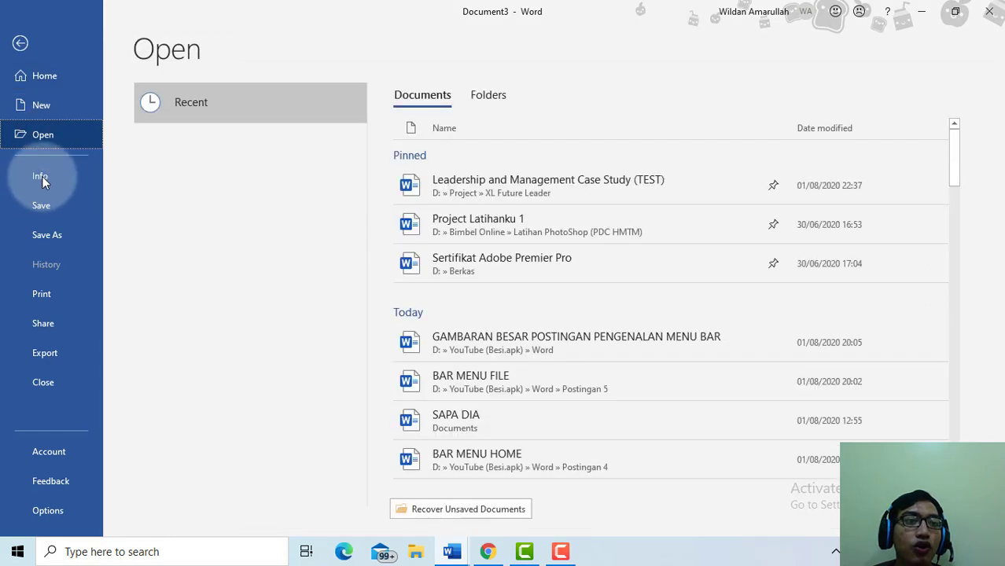
left_click(42, 177)
left_click(170, 318)
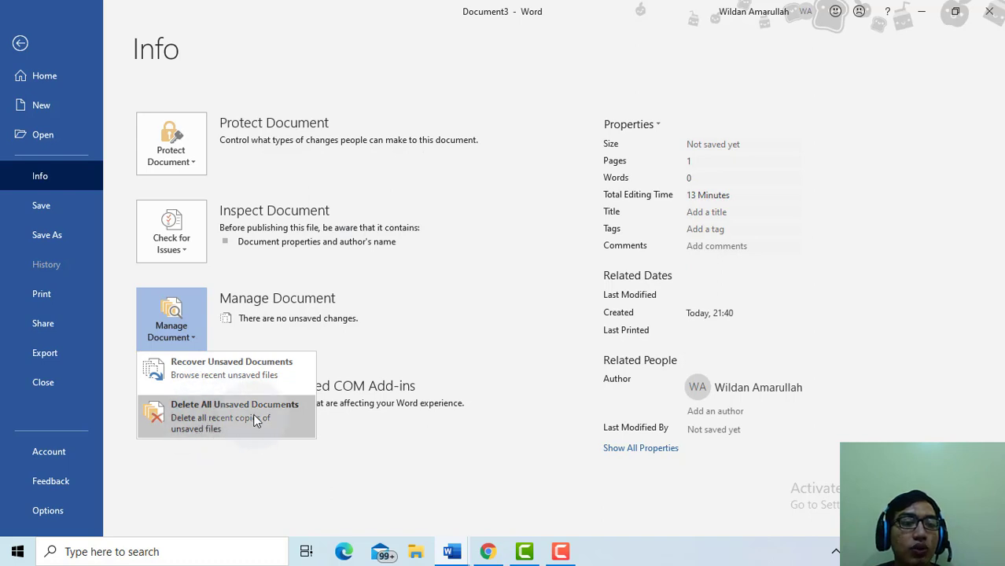
left_click(446, 307)
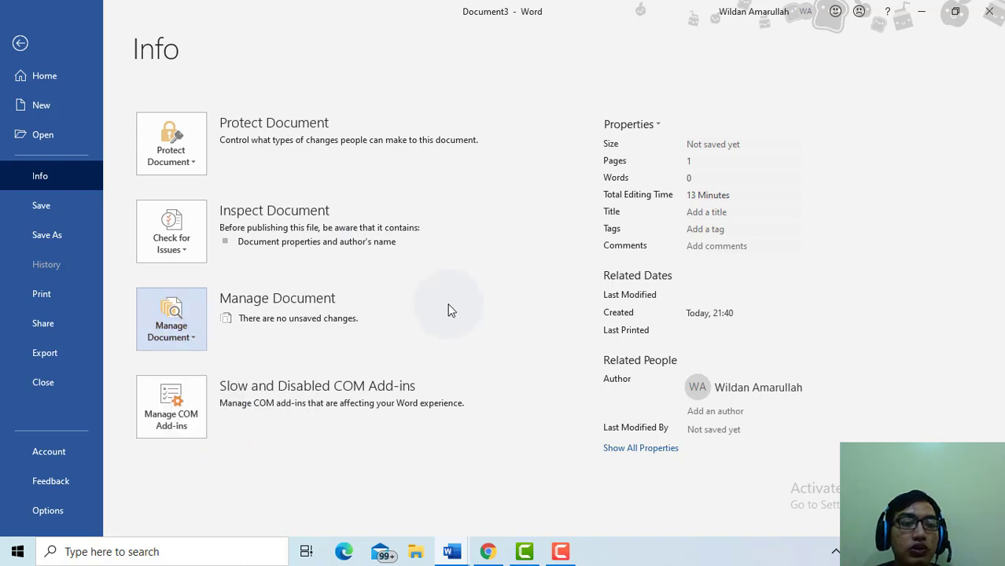
View the Save and Save As commands for the unsaved document and look through the list of recent folders
left_click(79, 214)
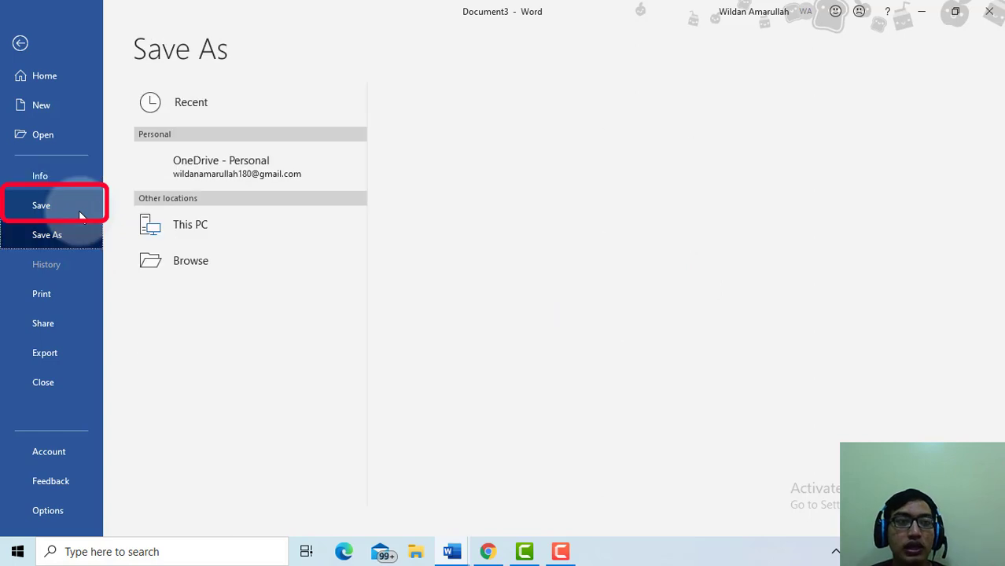
left_click(80, 214)
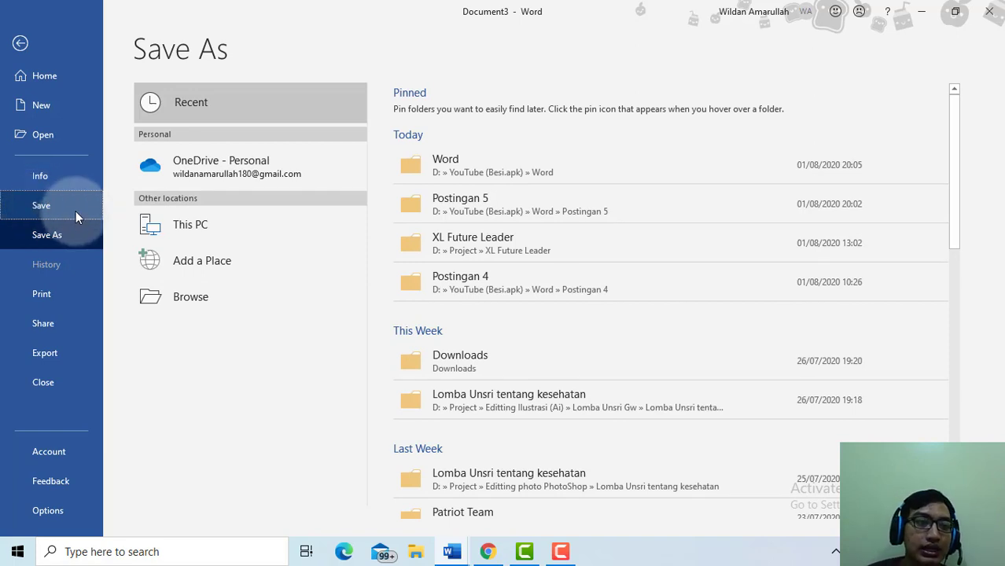
left_click(75, 210)
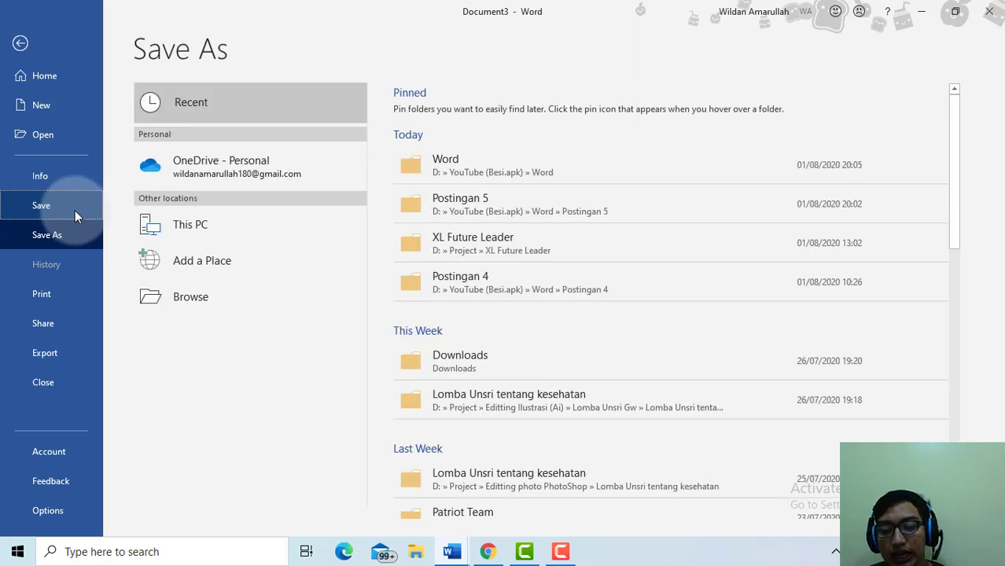
left_click(34, 238)
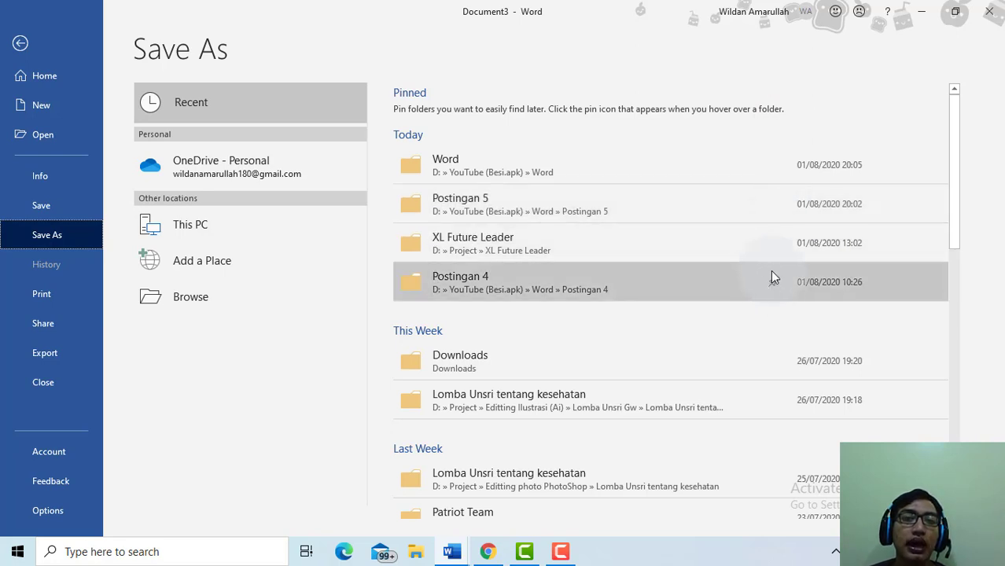
scroll(686, 283, "down", 6)
scroll(417, 206, "down", 3)
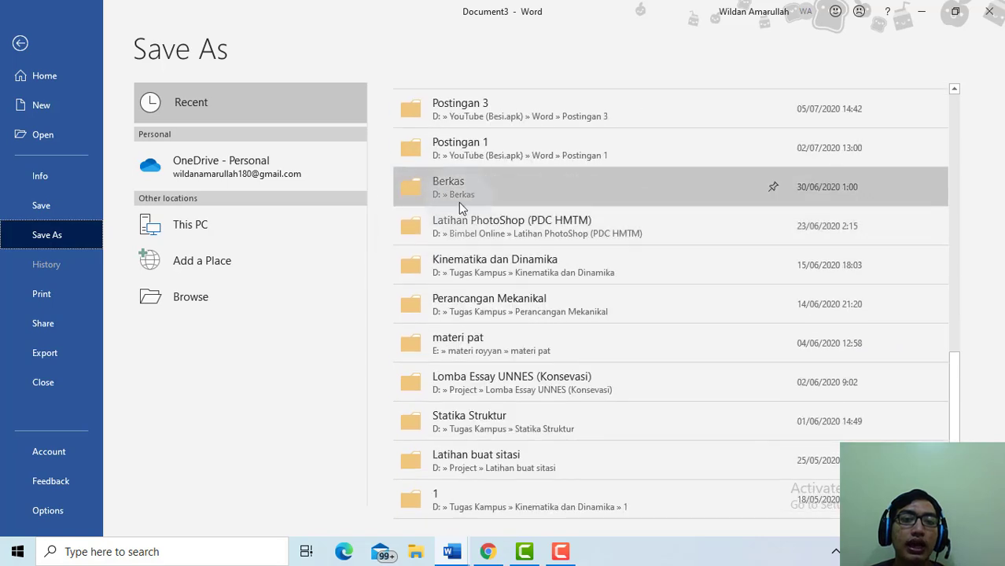
scroll(610, 227, "up", 3)
scroll(636, 134, "up", 3)
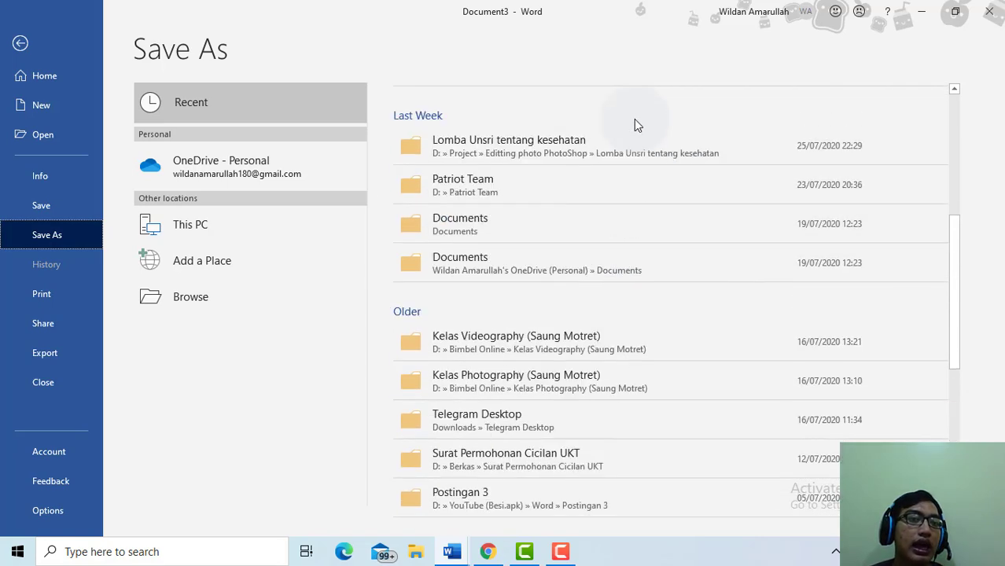
scroll(634, 119, "up", 1)
scroll(685, 137, "up", 5)
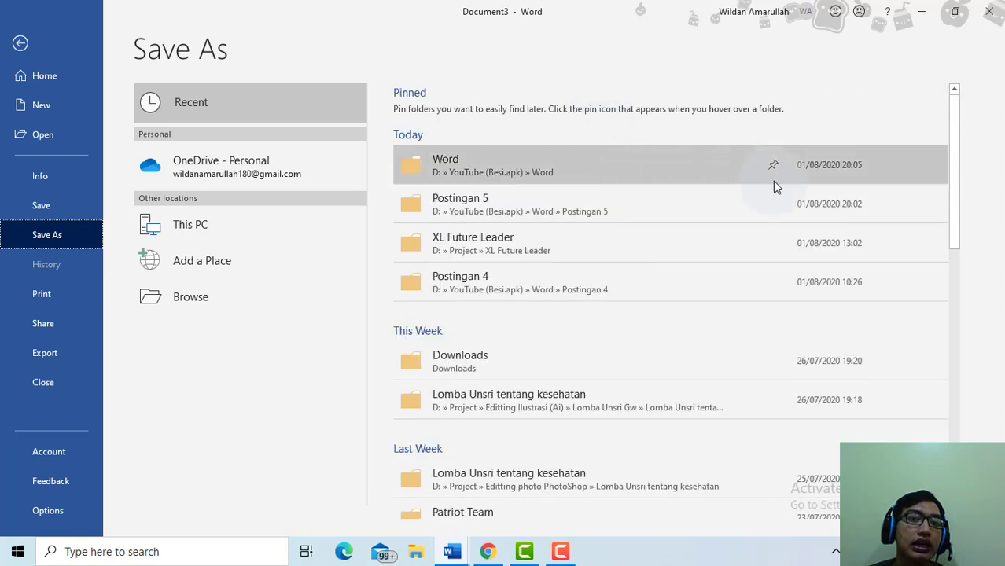
Pin the Postingan 5 folder in the recent save folders and unpin it again
left_click(773, 210)
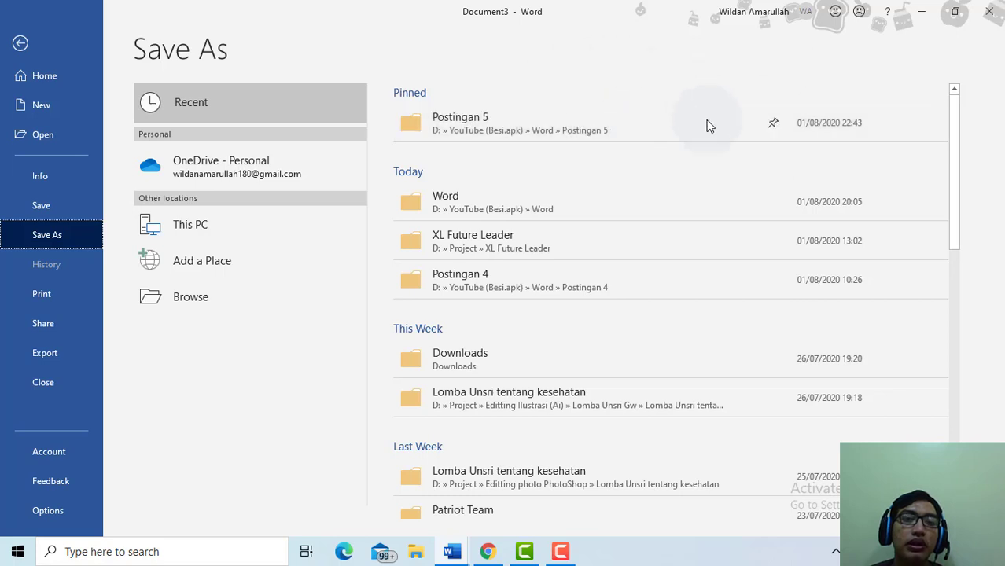
left_click(773, 126)
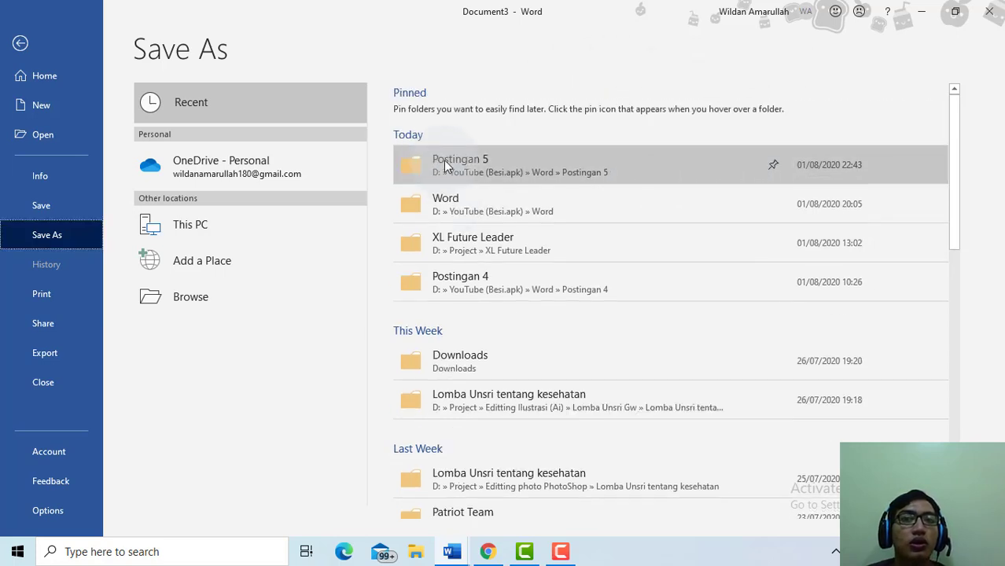
View the personal OneDrive and This PC save locations, and browse to the DATA (D:) drive in the Save As dialog
left_click(270, 161)
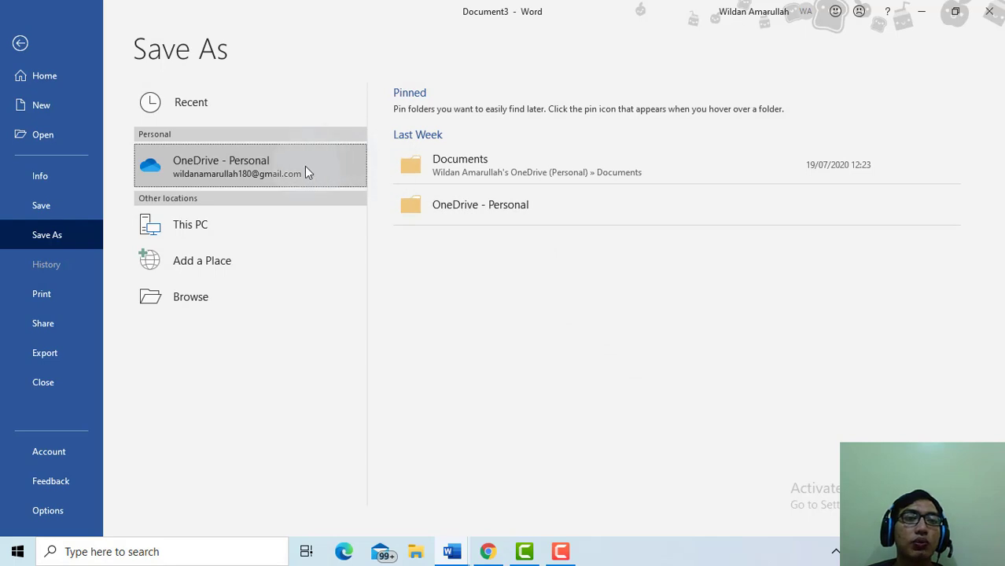
left_click(247, 224)
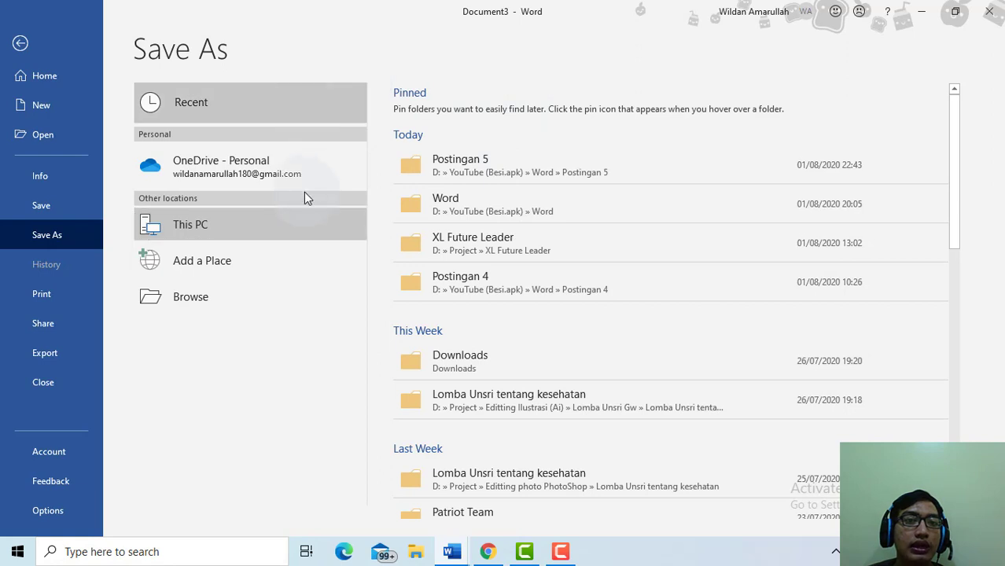
left_click(216, 294)
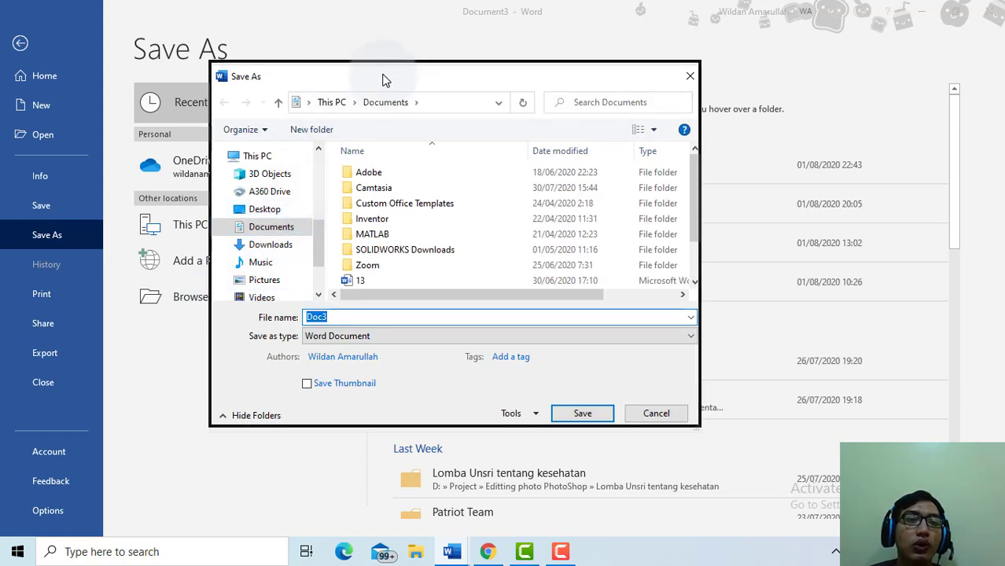
left_click_drag(385, 84, 388, 67)
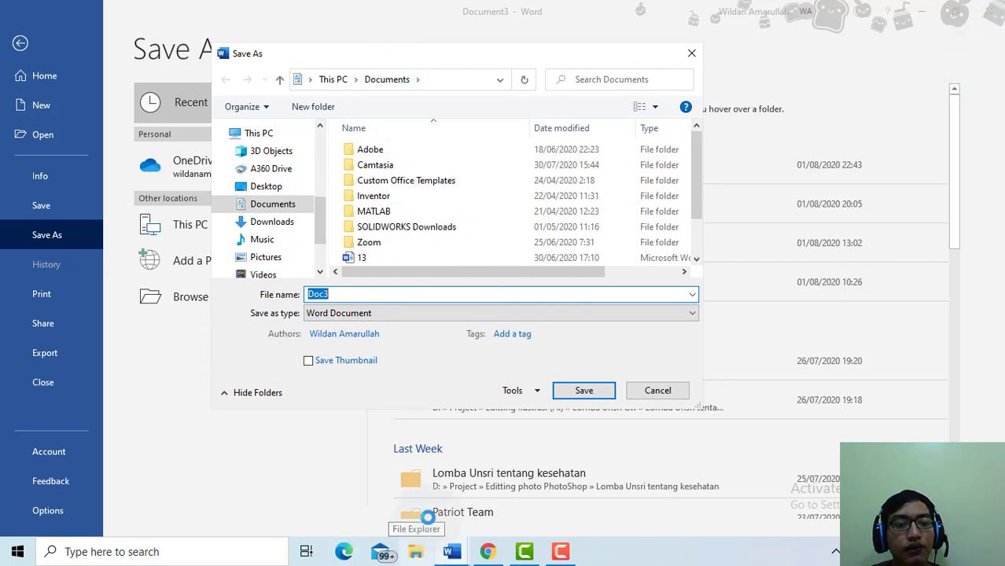
scroll(287, 261, "down", 2)
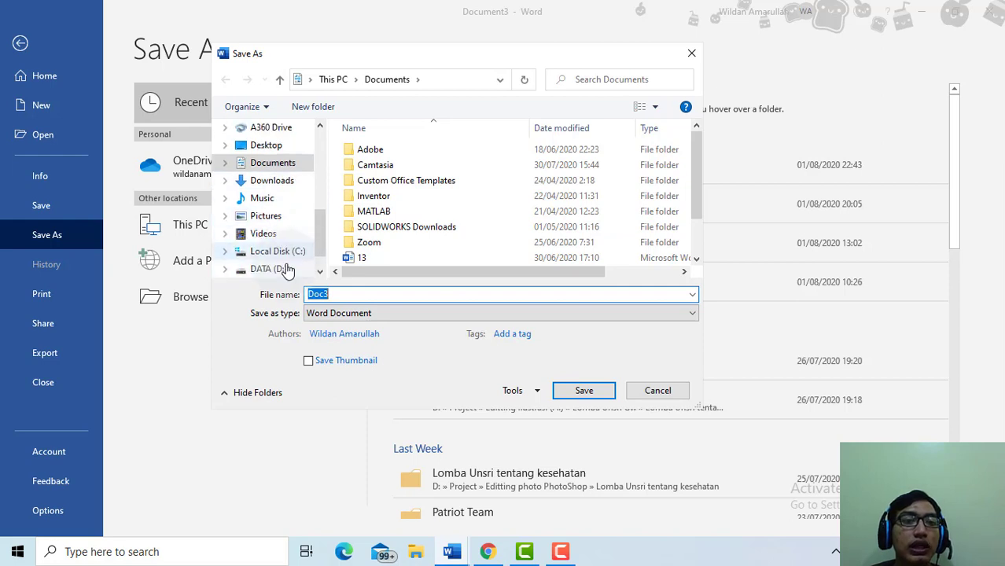
scroll(287, 269, "down", 1)
left_click(293, 234)
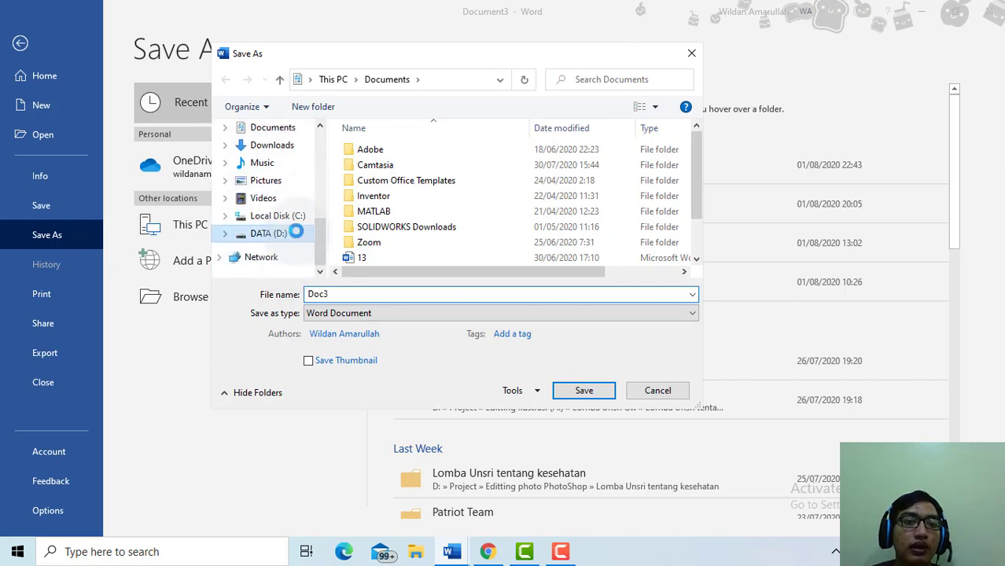
Examine the available file types for saving, keep Word Document, and cancel the Save As dialog
left_click(572, 316)
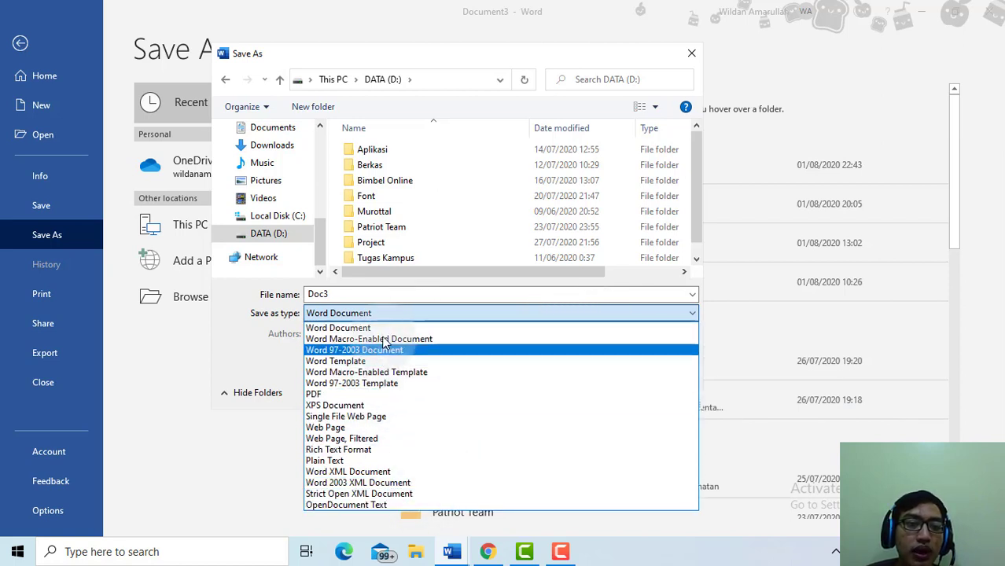
left_click(385, 312)
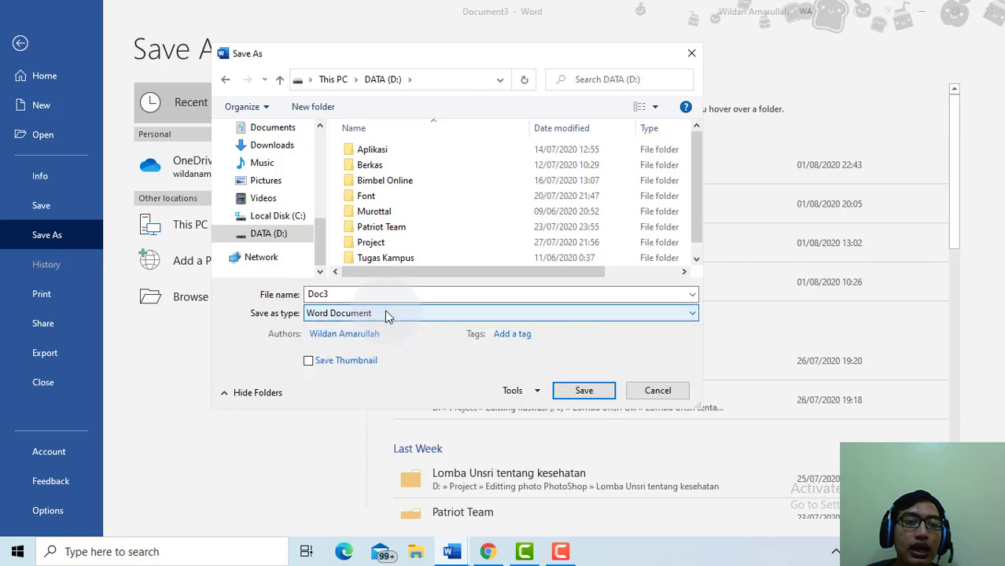
left_click(385, 313)
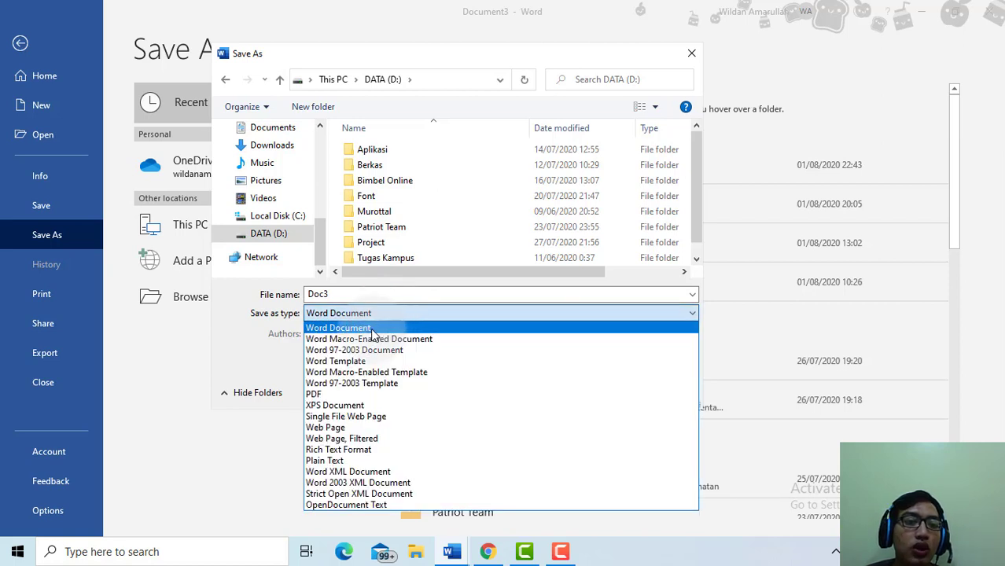
left_click(372, 328)
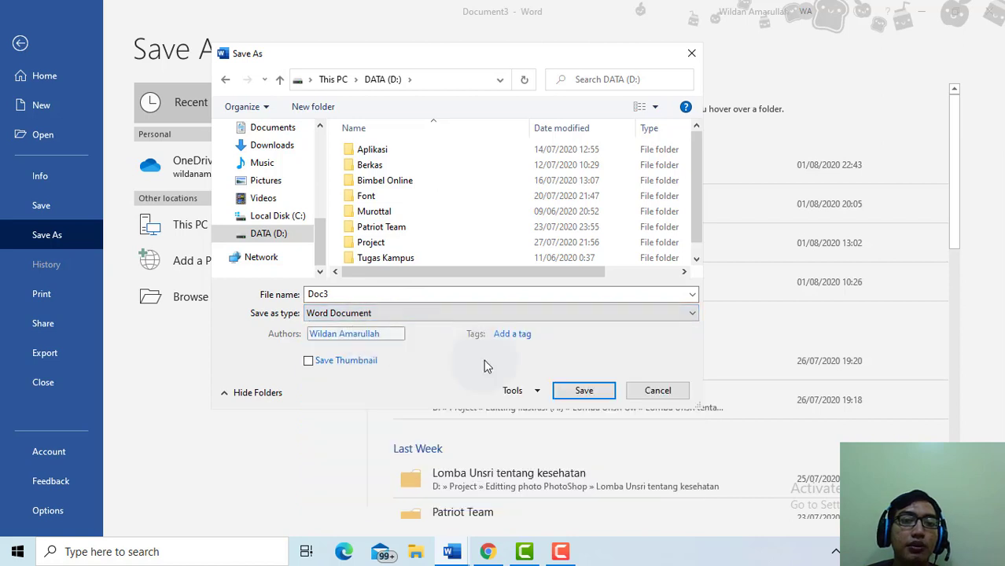
left_click(658, 392)
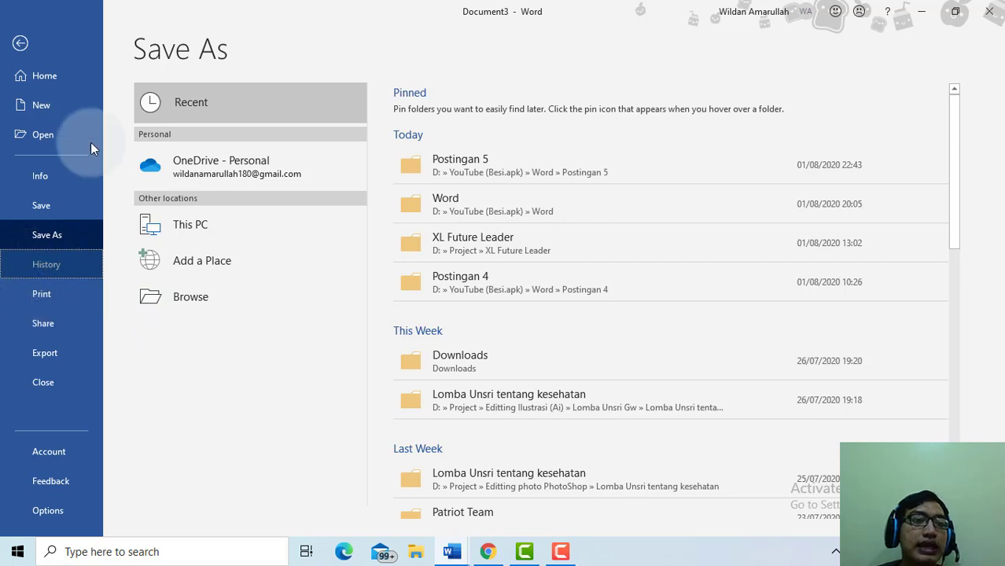
Return to the blank document and reopen the File view on its Home page
left_click(25, 46)
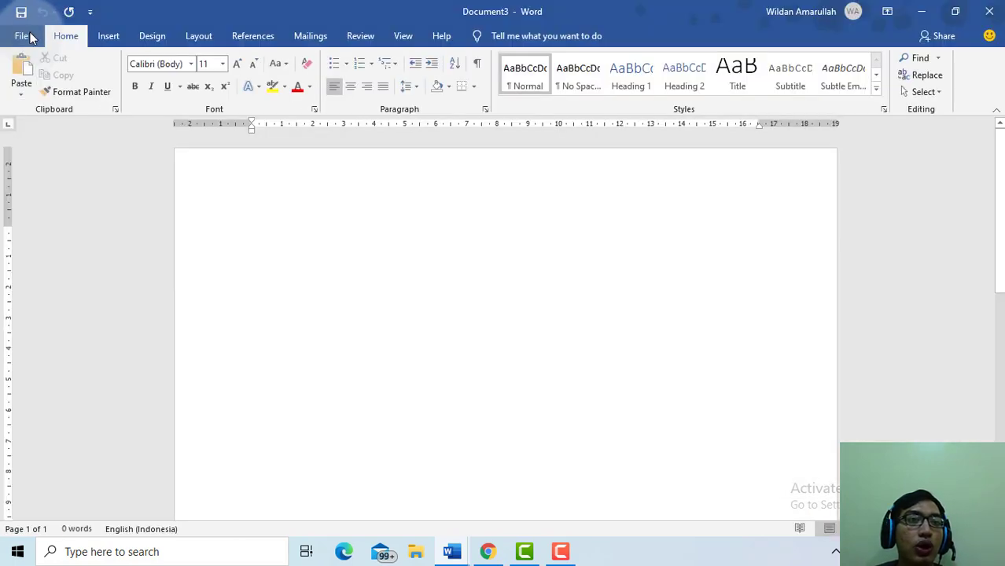
left_click(27, 35)
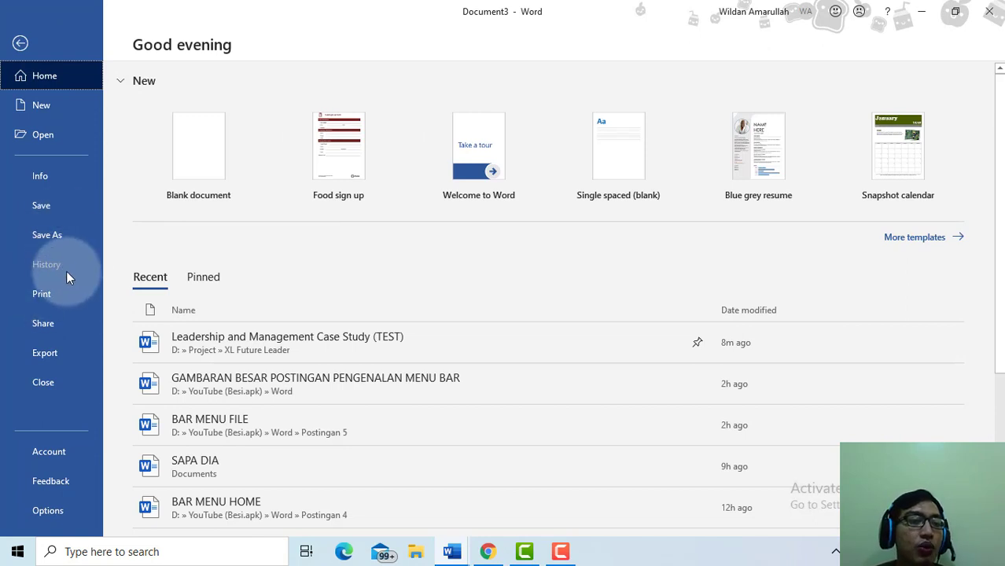
View the blank document's Print page with its printer, settings and preview, and return to the document
left_click(59, 297)
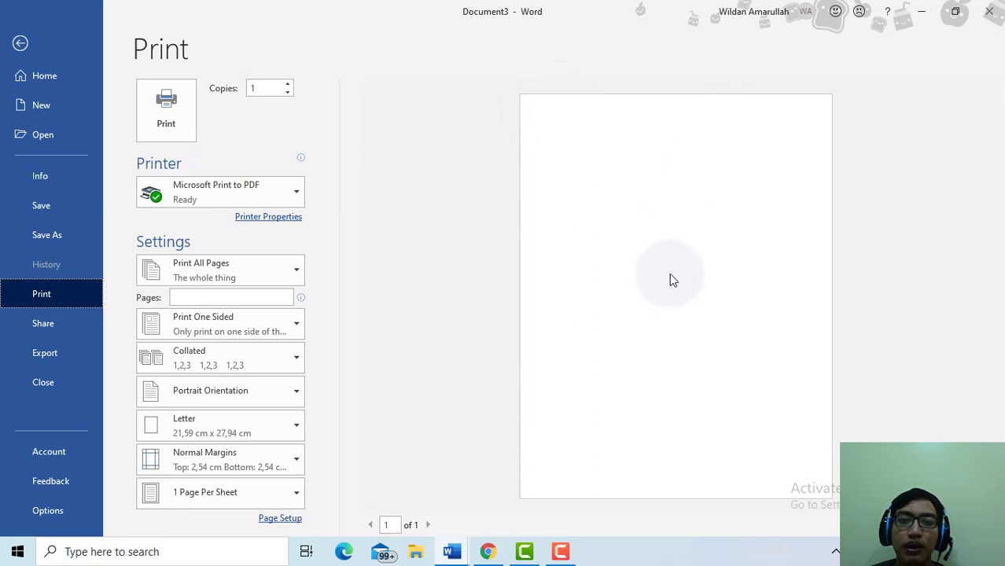
left_click(23, 42)
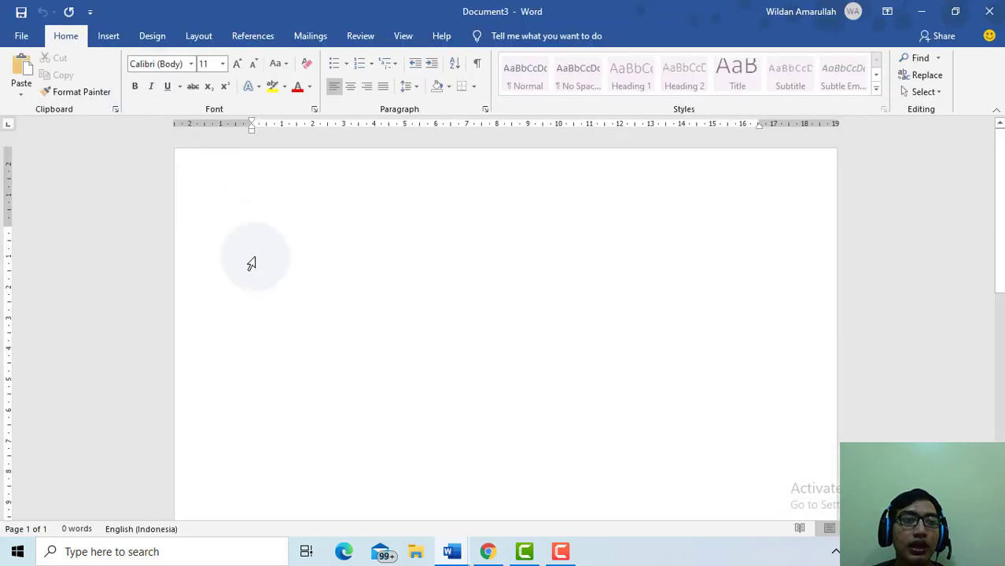
left_click(21, 35)
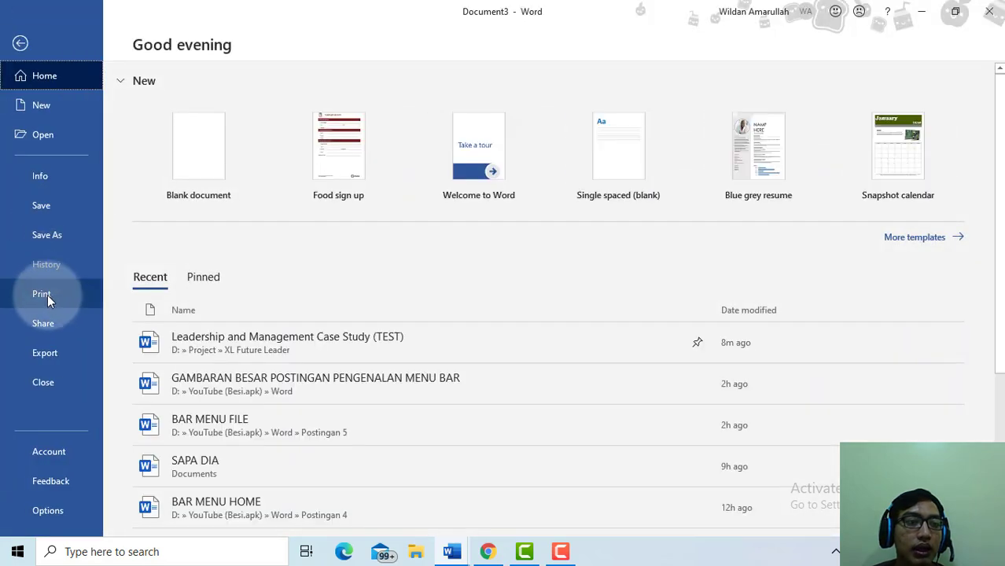
left_click(47, 294)
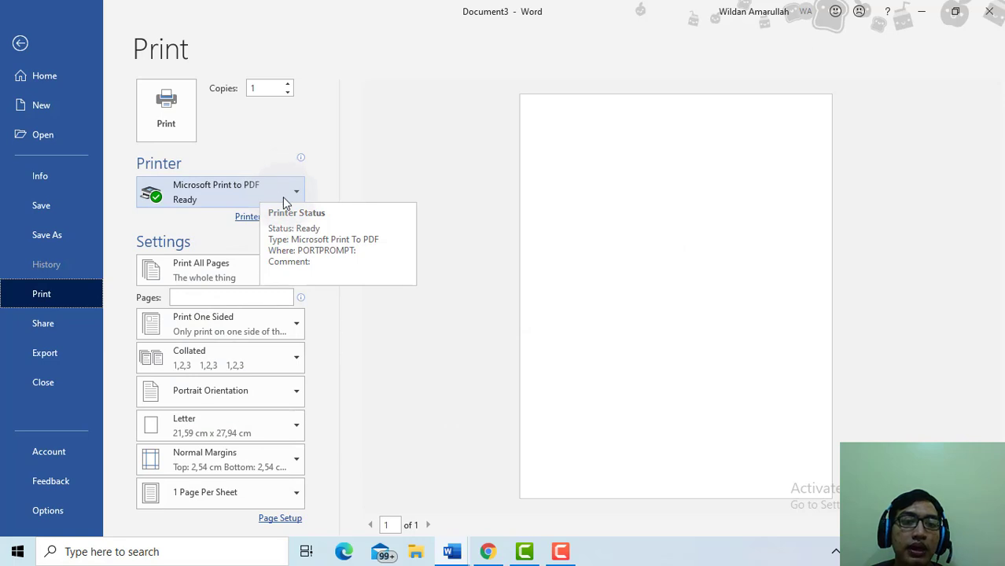
left_click(167, 97)
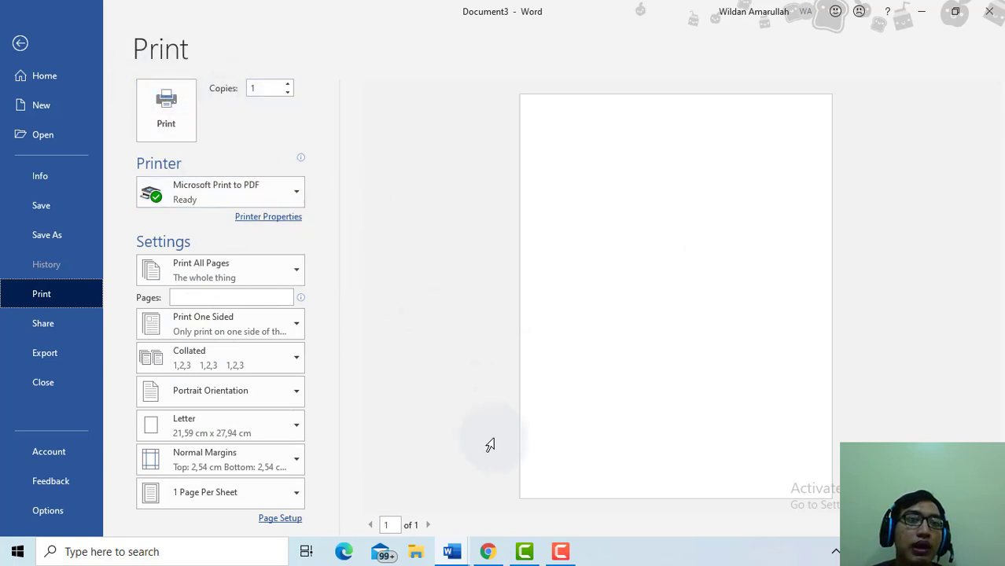
left_click(20, 42)
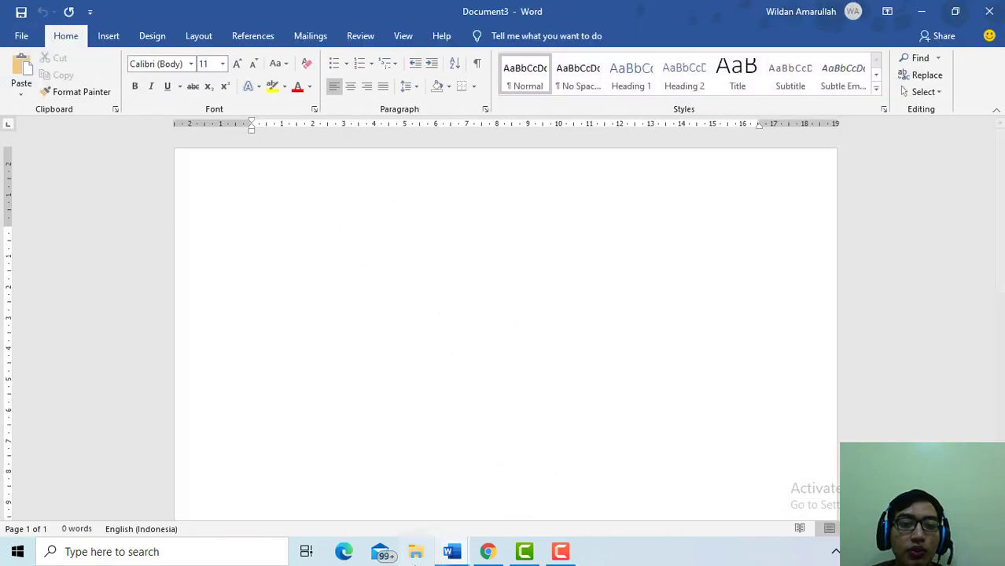
Switch to the GAMBARAN BESAR POSTINGAN PENGENALAN MENU BAR document, view its print preview, and return to its text
mouse_move(451, 551)
left_click(409, 509)
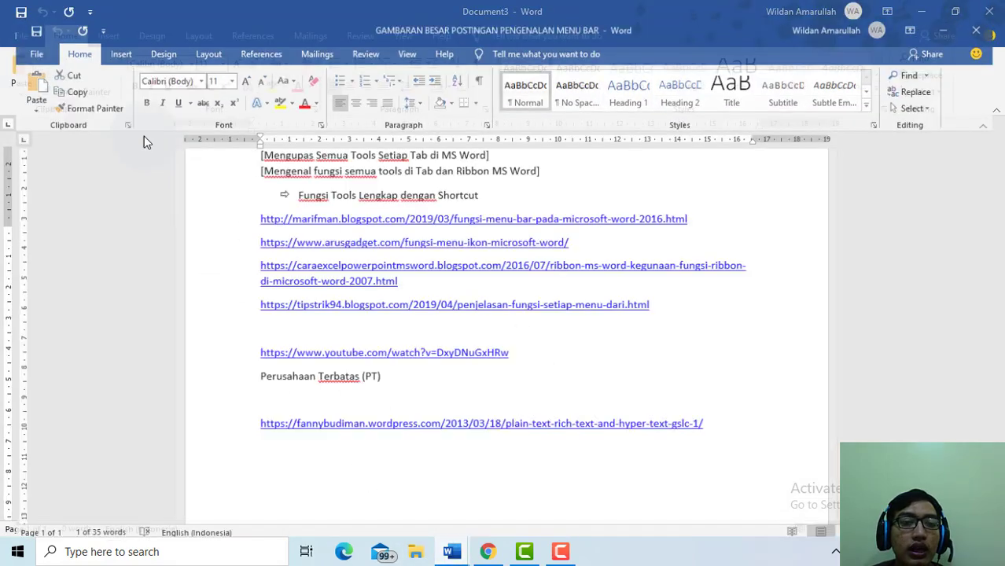
left_click(21, 35)
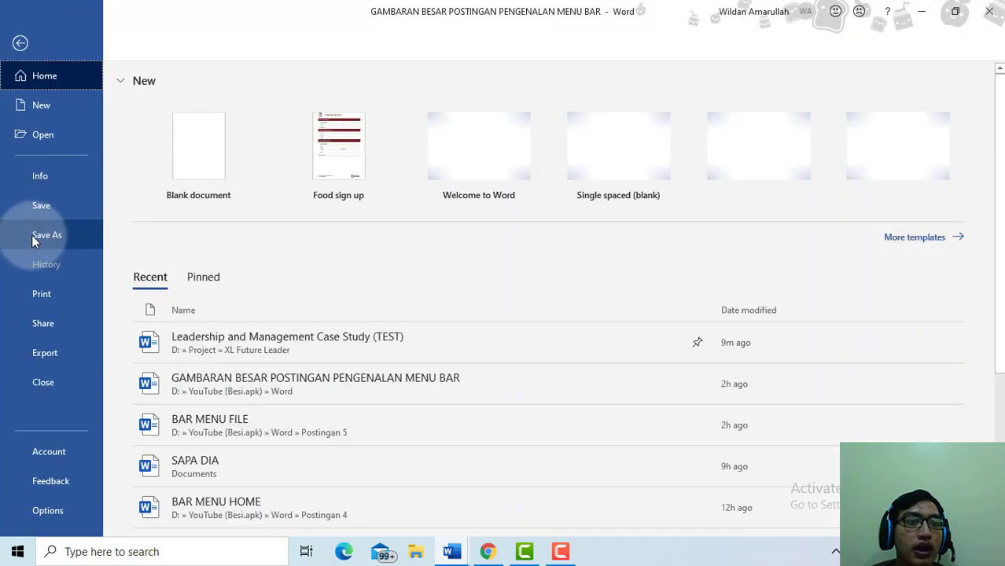
left_click(43, 294)
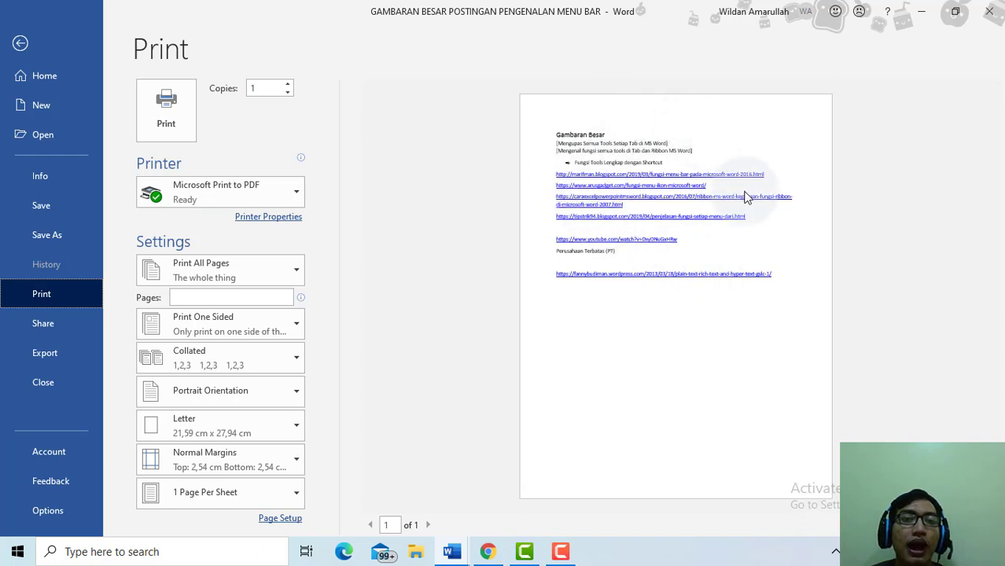
left_click(19, 43)
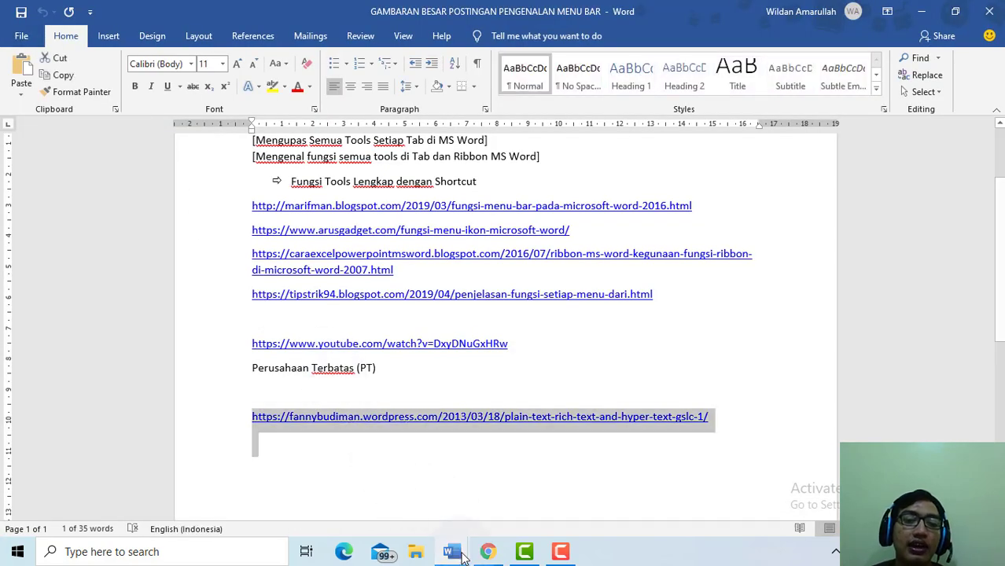
Switch back to the blank Document3 and view the Share page's Share with People and Email options
mouse_move(452, 552)
left_click(568, 507)
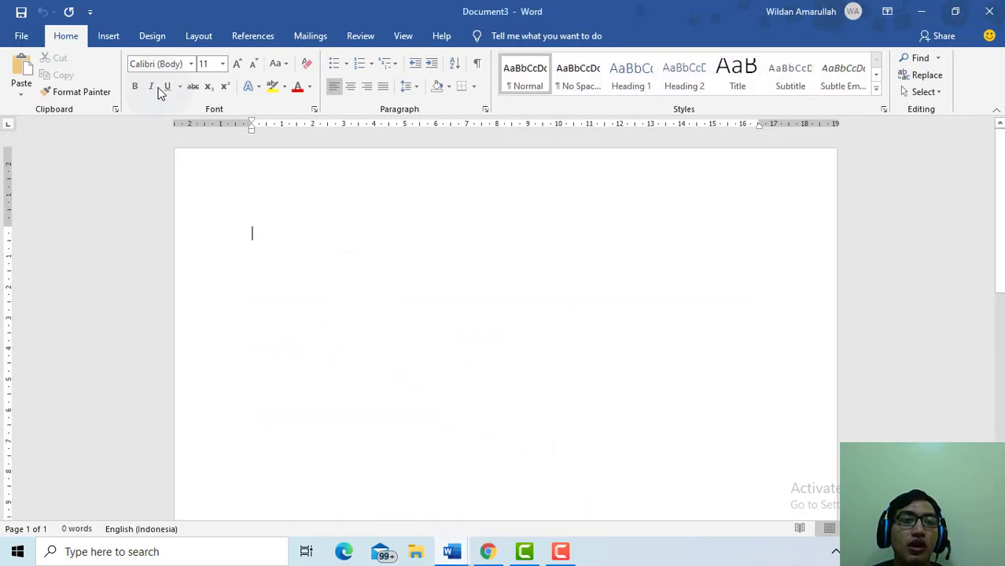
left_click(19, 40)
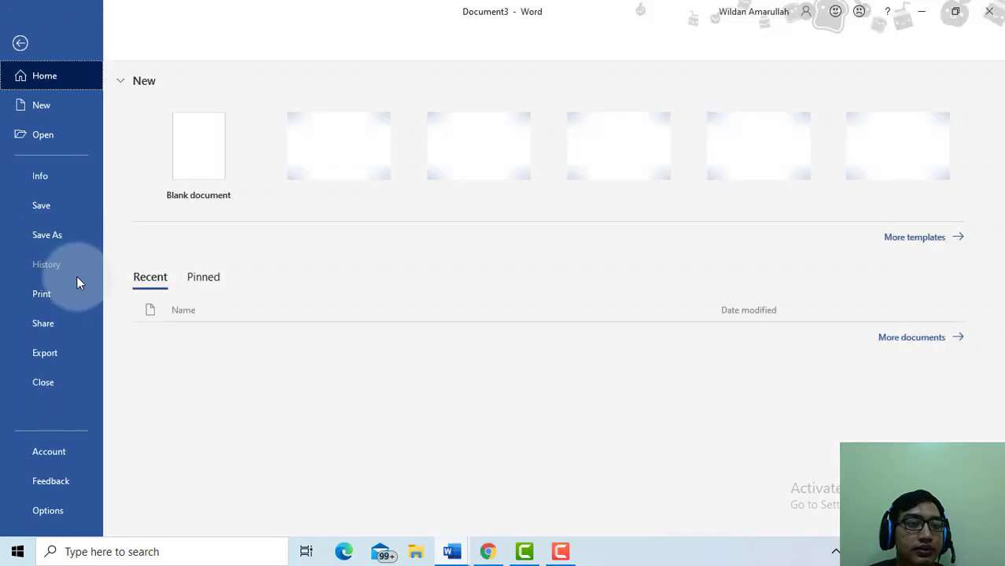
left_click(62, 320)
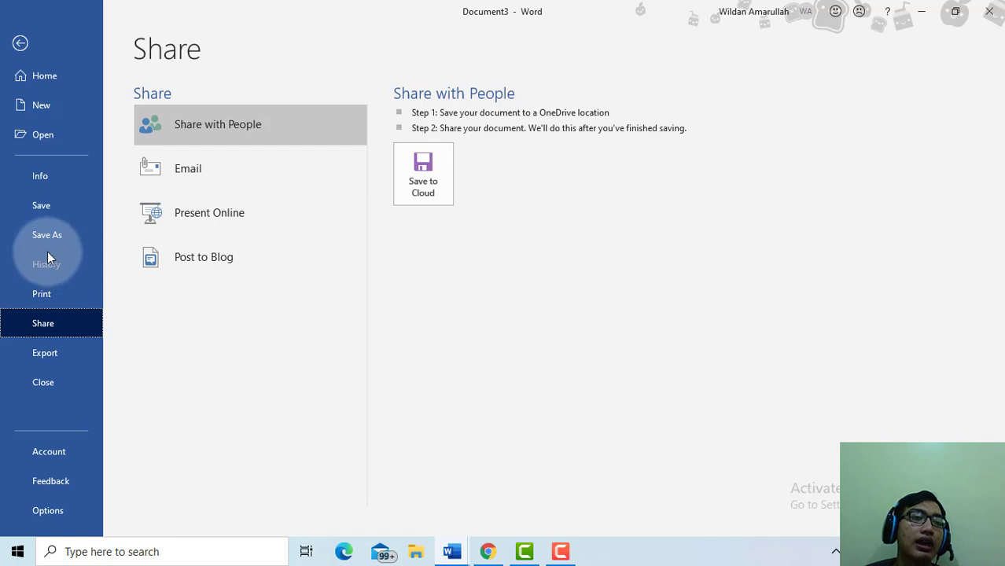
left_click(186, 170)
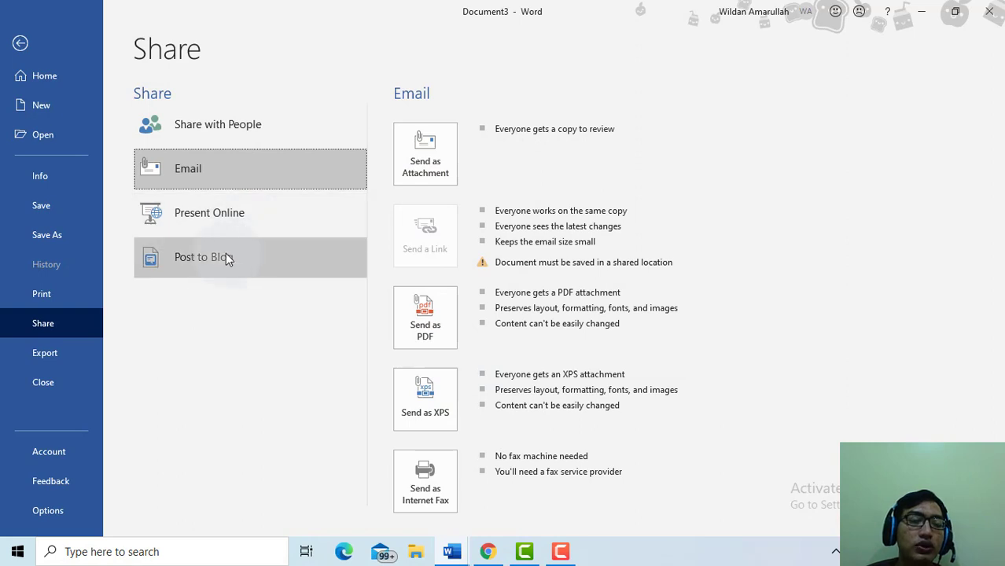
View the Export page's Change File Type options, compare them with the file types in the Save As dialog, and cancel the dialog
left_click(69, 351)
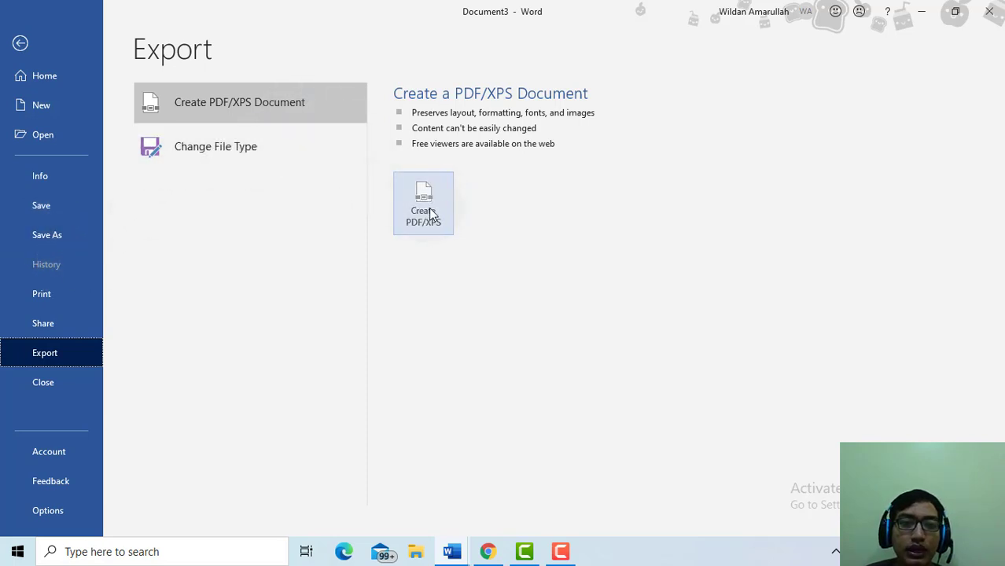
left_click(308, 146)
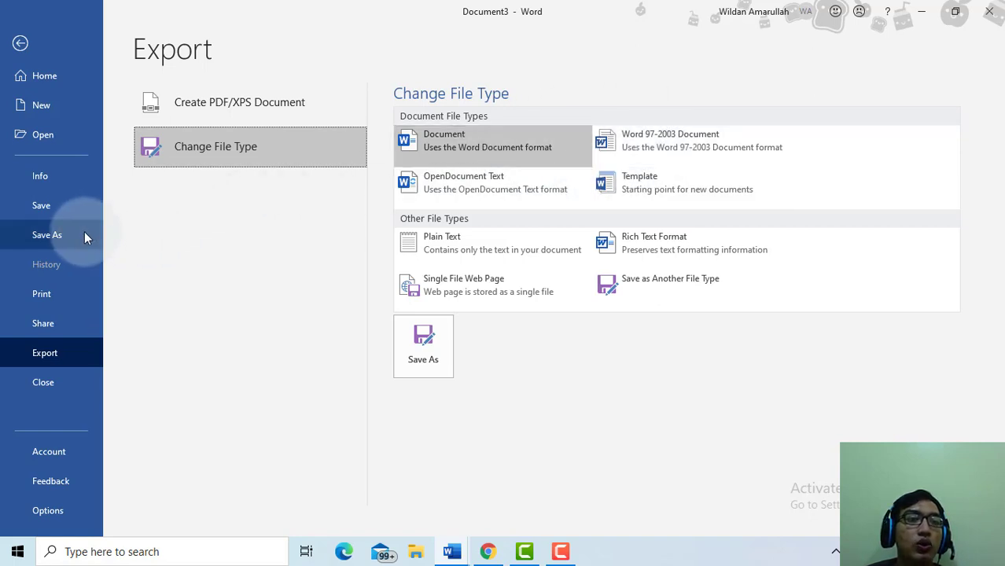
left_click(47, 235)
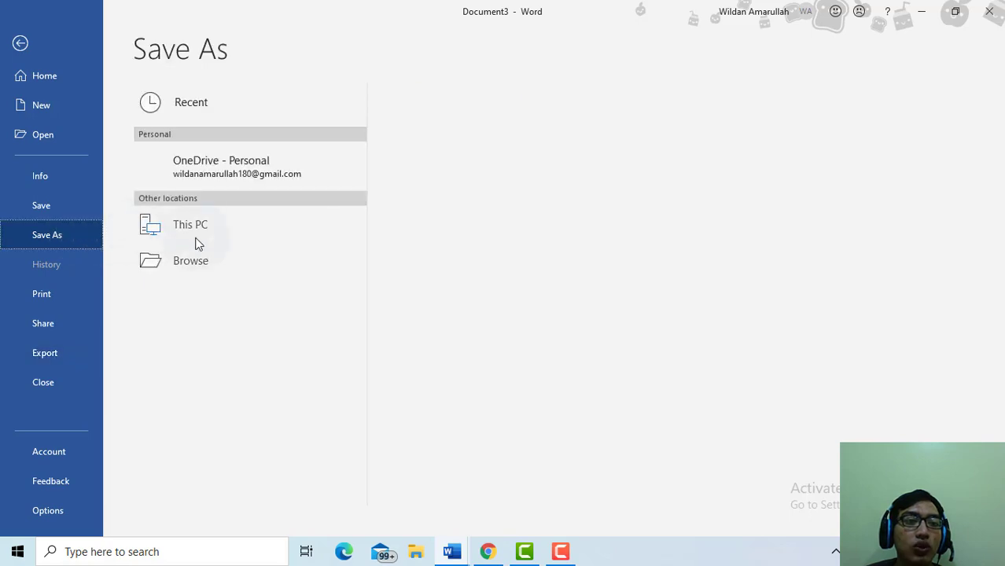
left_click(187, 299)
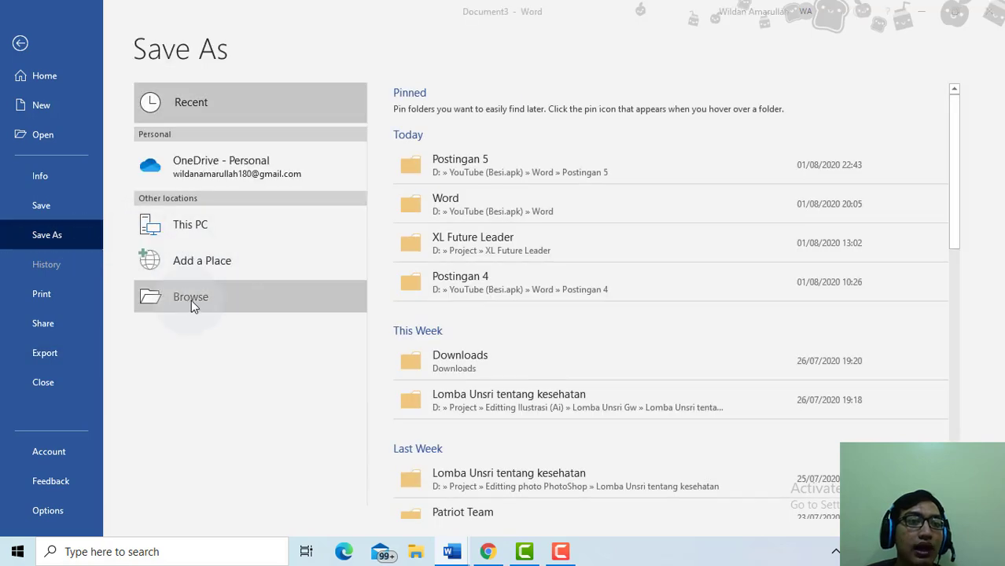
left_click(63, 235)
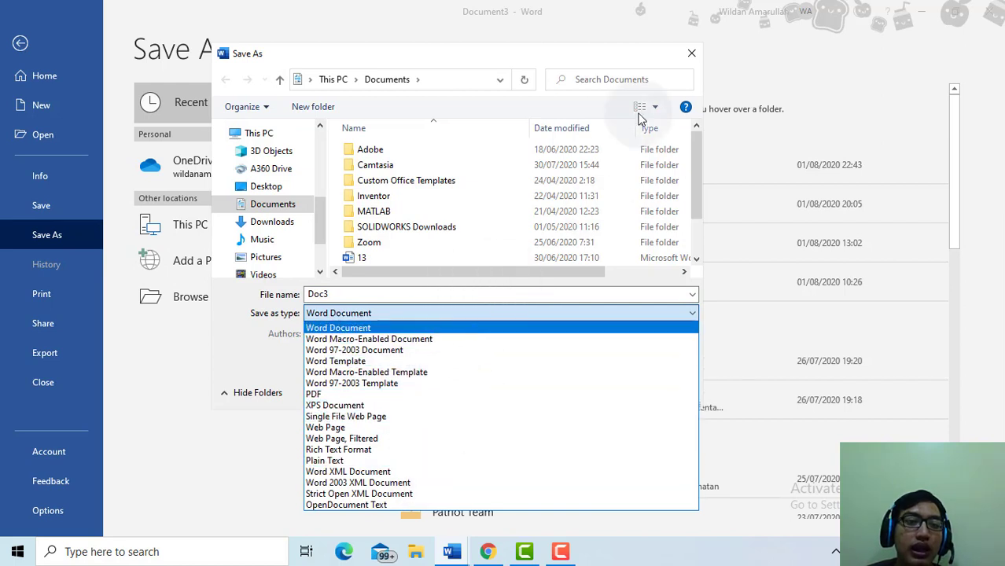
left_click(689, 52)
left_click(689, 53)
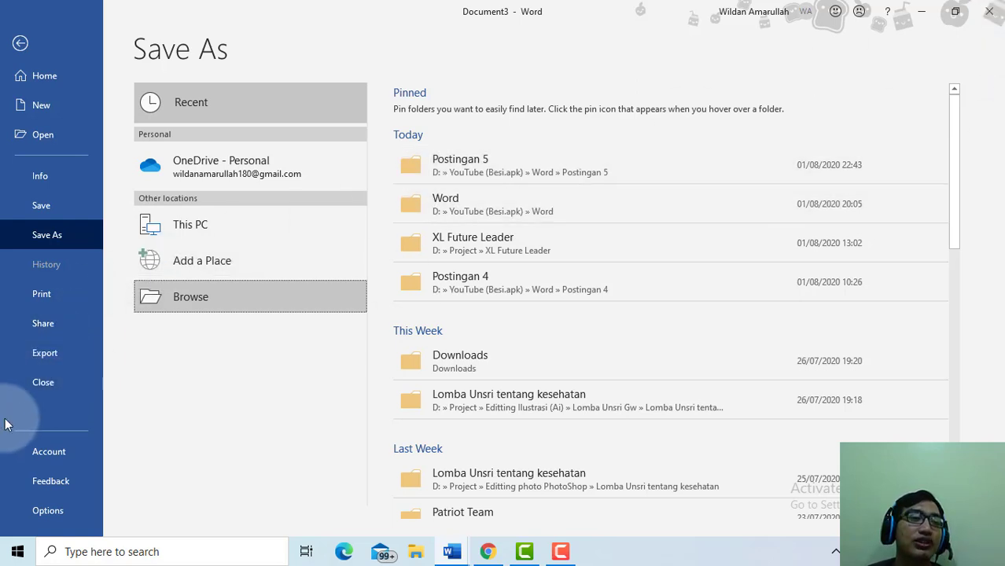
View the Account page and look through the available Office backgrounds, keeping Lunchbox
left_click(61, 450)
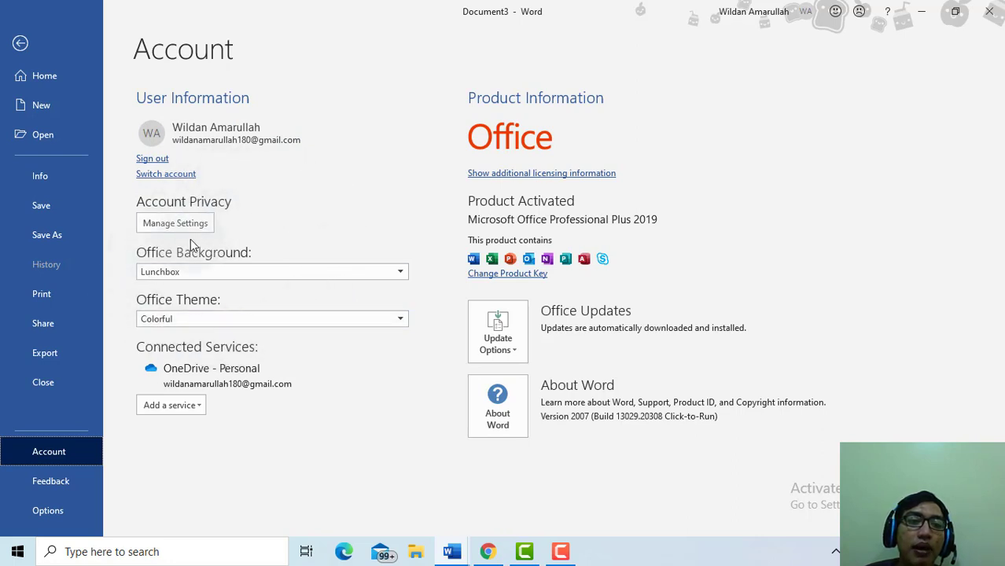
left_click(237, 267)
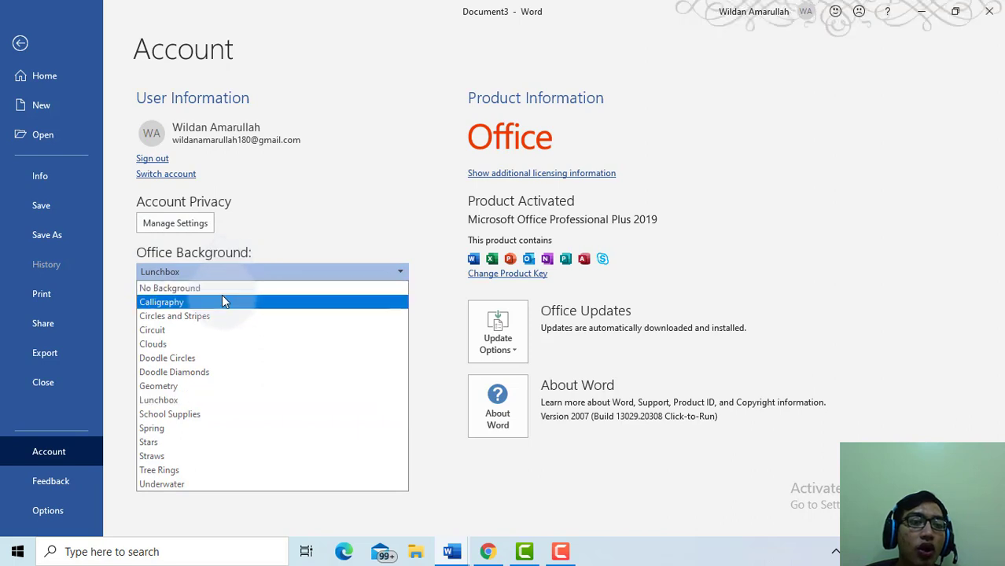
left_click(303, 277)
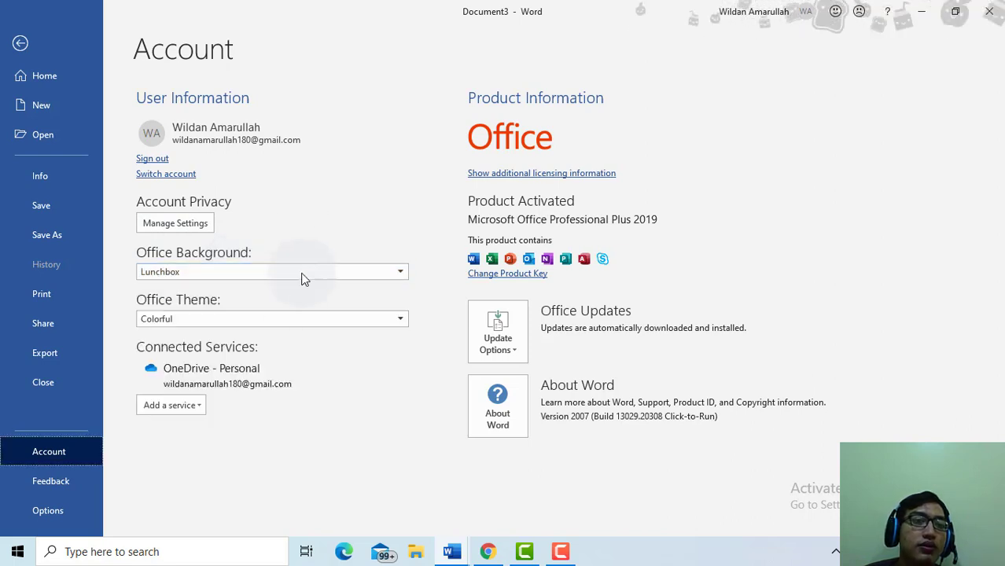
Set the Office theme to Dark Gray and restore it to Colorful
left_click(277, 319)
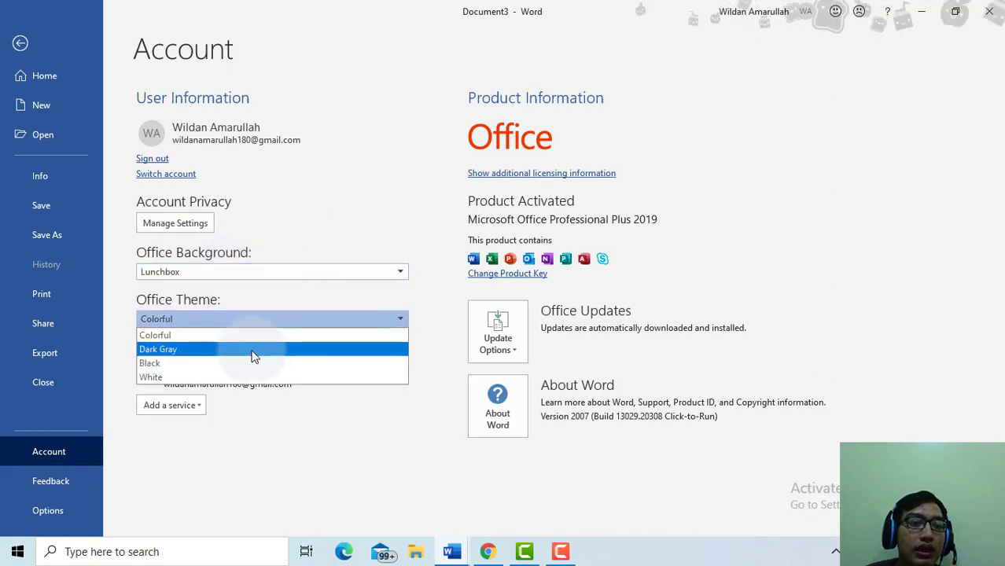
left_click(251, 352)
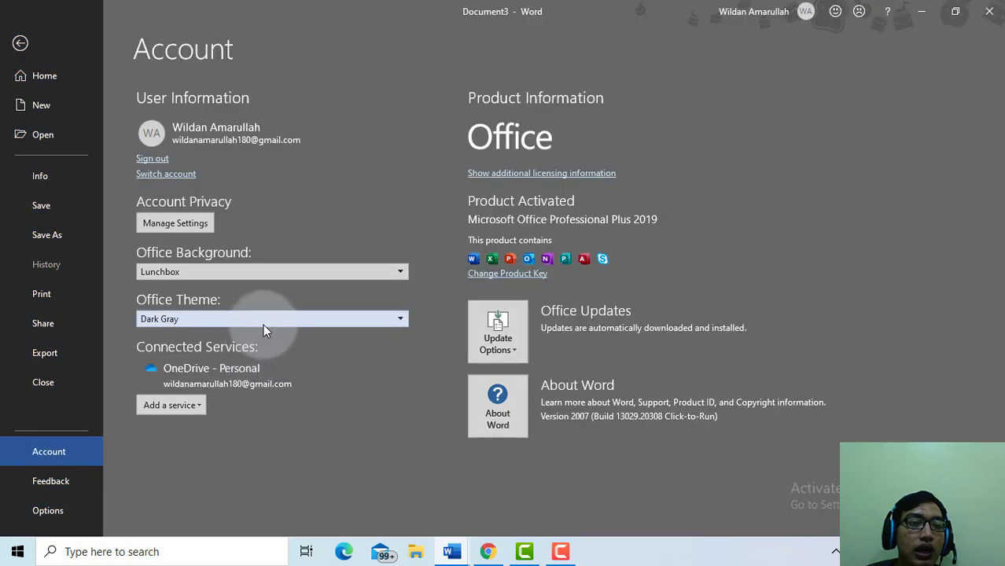
left_click(266, 319)
left_click(252, 333)
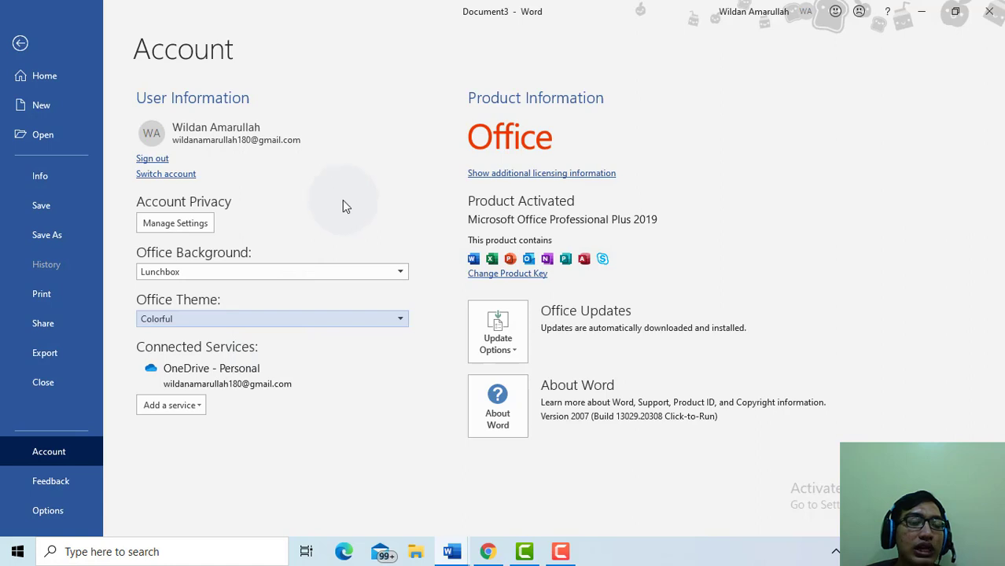
View the Feedback page, open the Word Options dialog on its General settings, and move the dialog higher
left_click(70, 481)
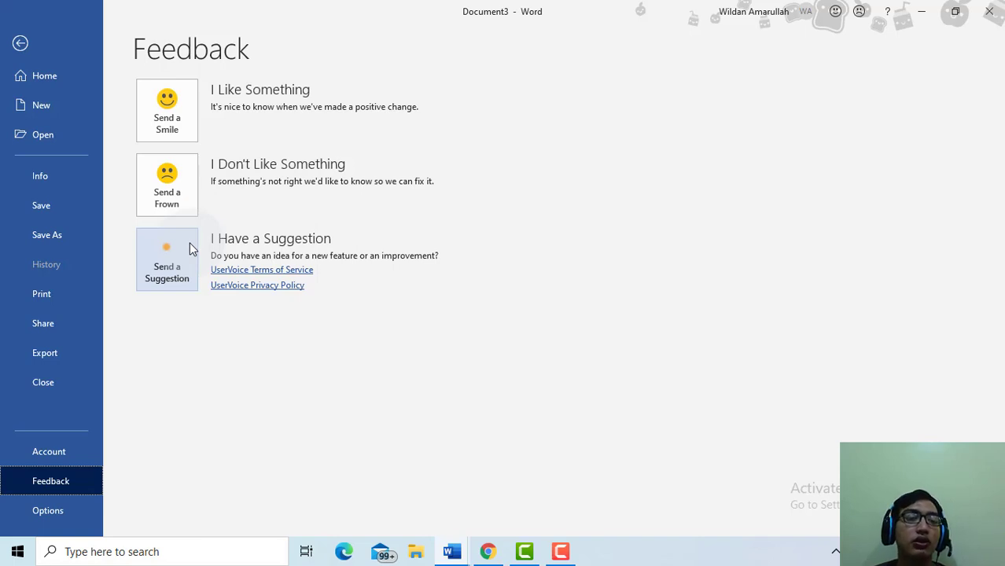
left_click(60, 512)
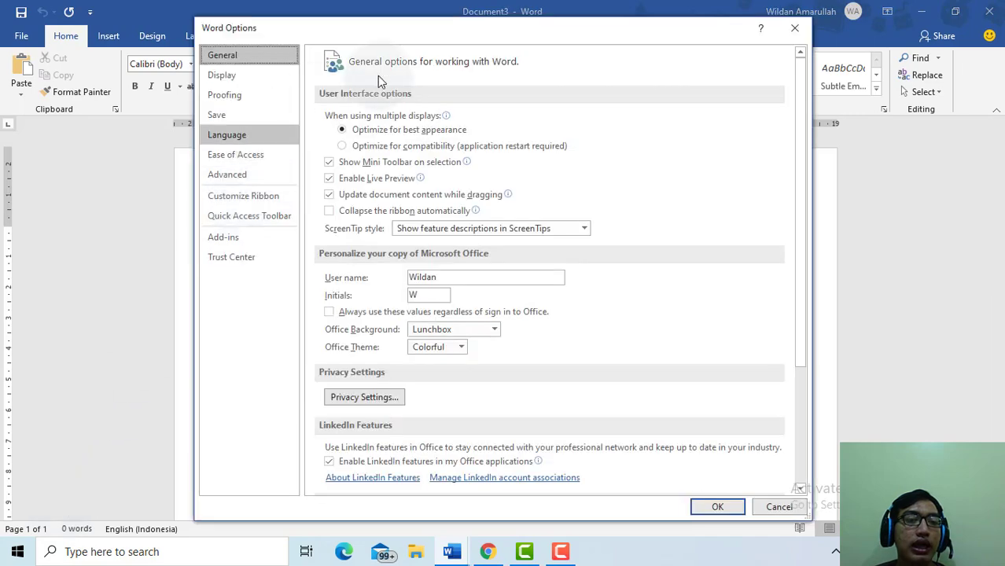
left_click_drag(475, 35, 530, 19)
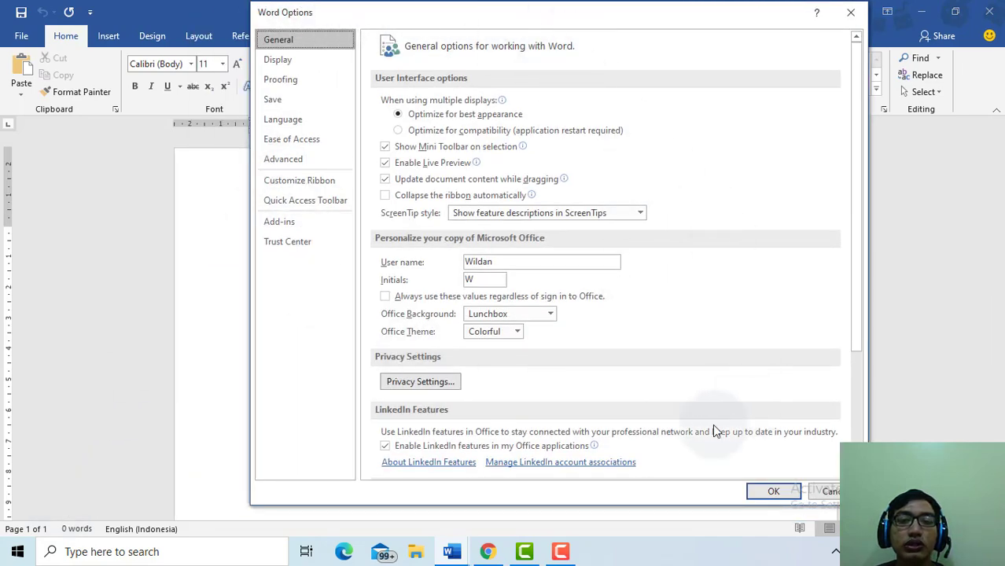
Look through the Display, Proofing, Save, Language, Ease of Access, Advanced and Quick Access Toolbar options, and close Word Options without changes
left_click(317, 63)
left_click(304, 80)
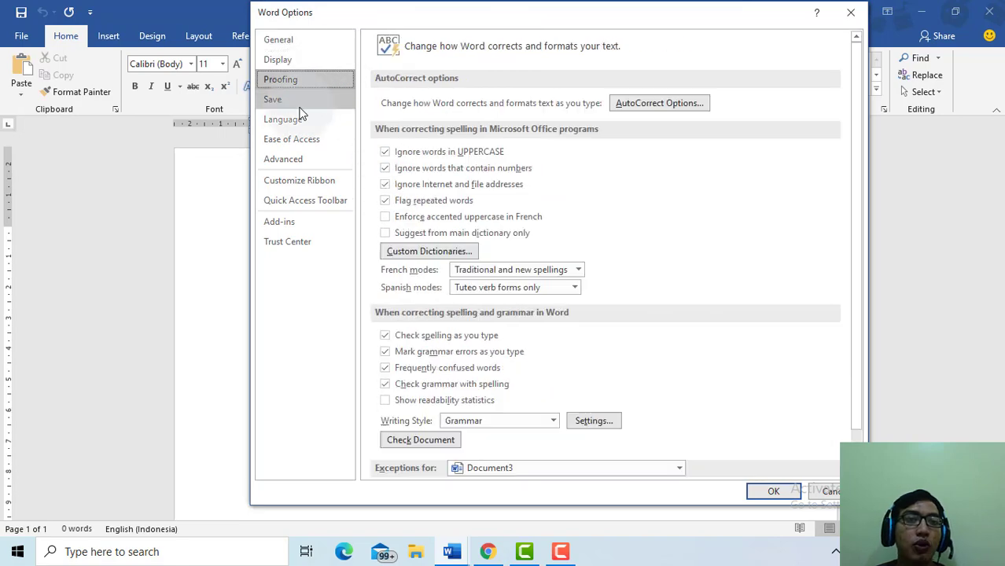
left_click(298, 100)
left_click(305, 119)
left_click(301, 138)
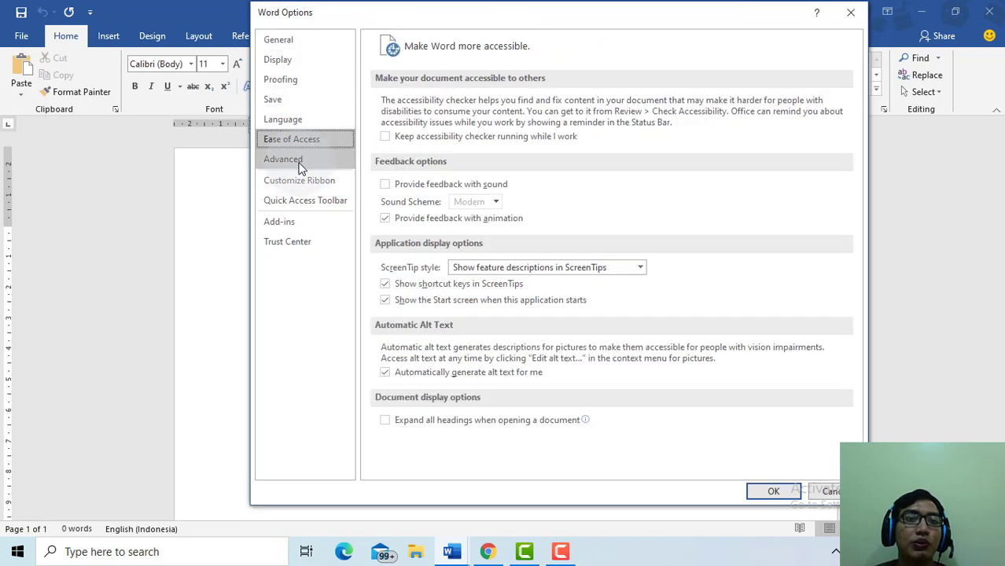
left_click(297, 159)
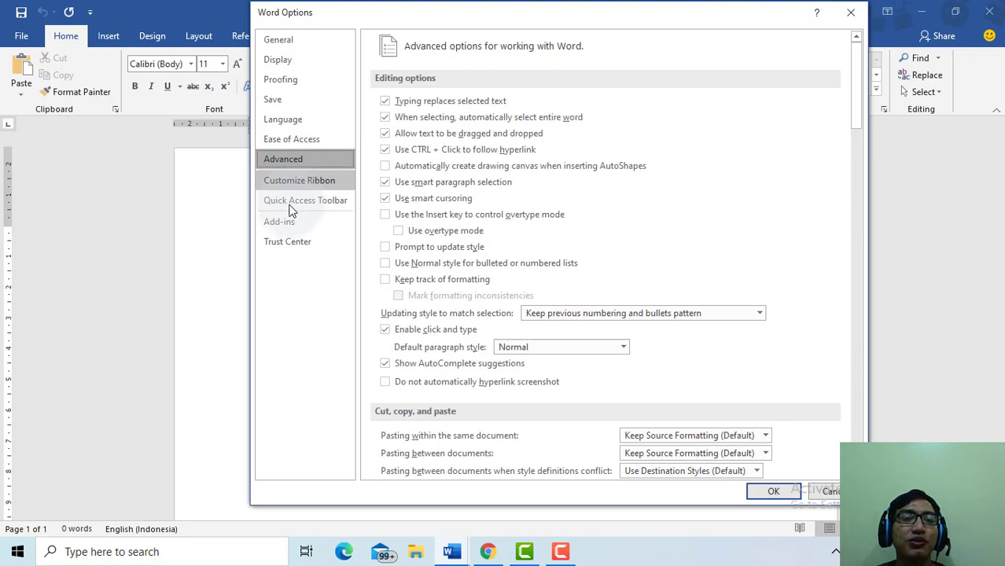
left_click(290, 204)
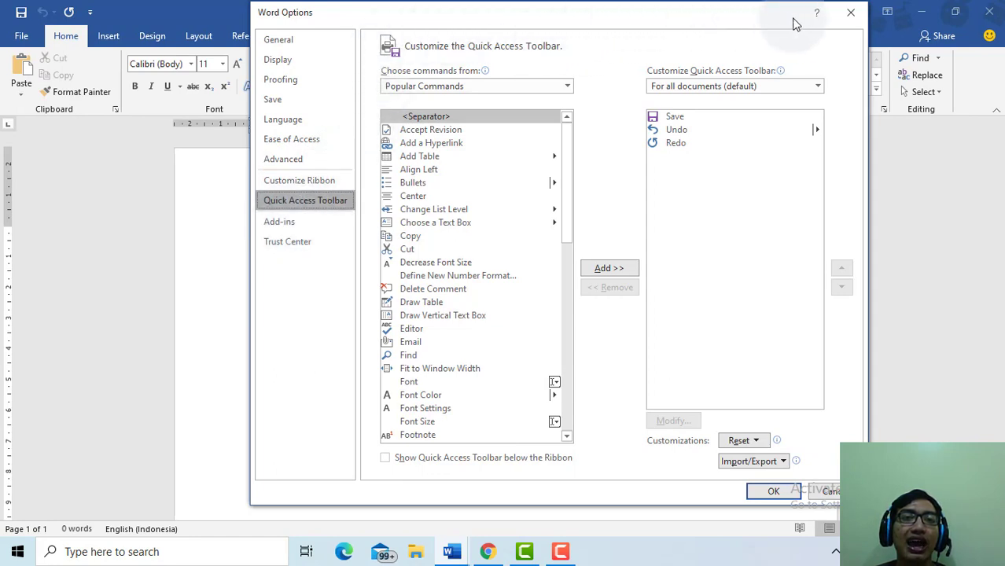
left_click(847, 16)
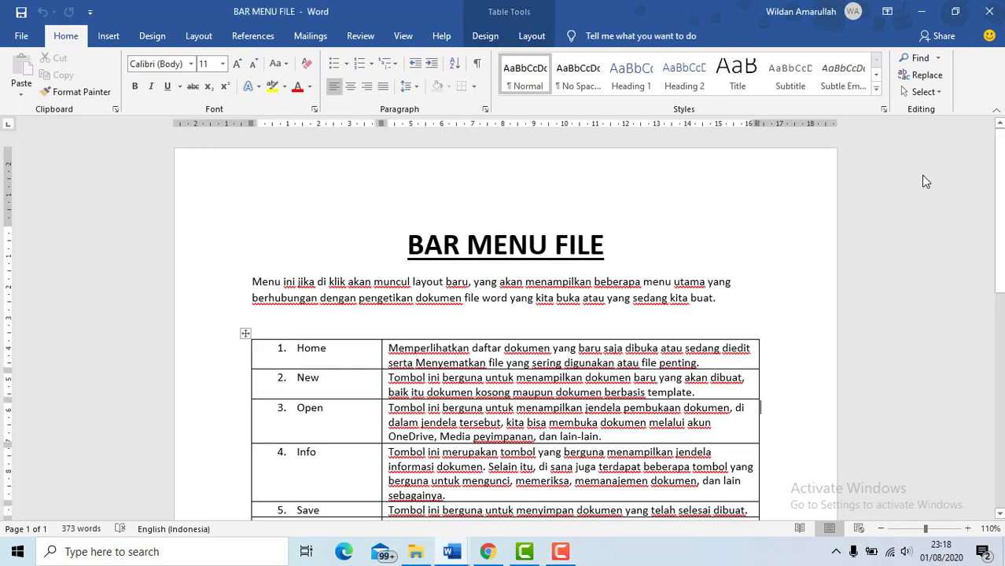
Read through the table of File menu commands in the BAR MENU FILE document
middle_click(923, 176)
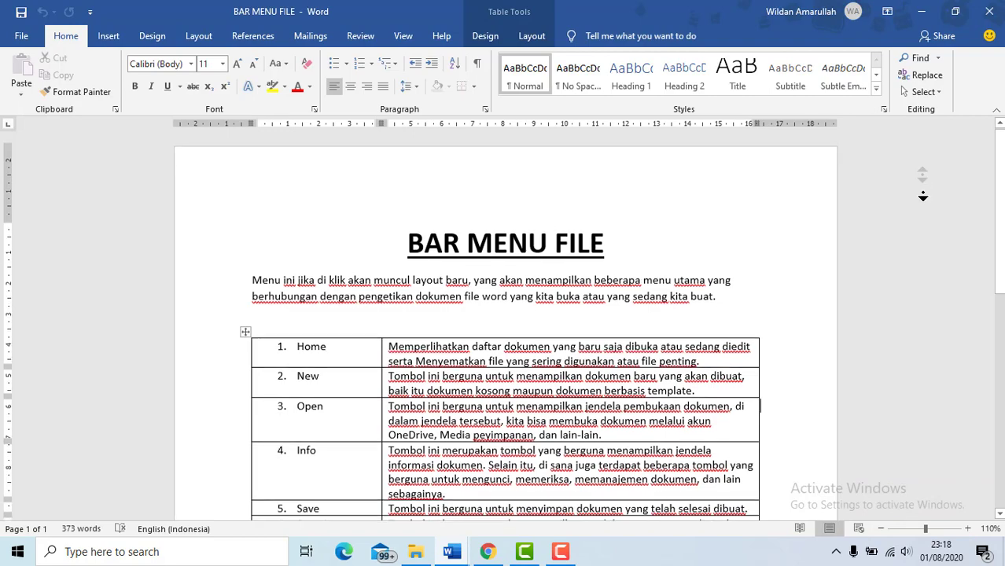